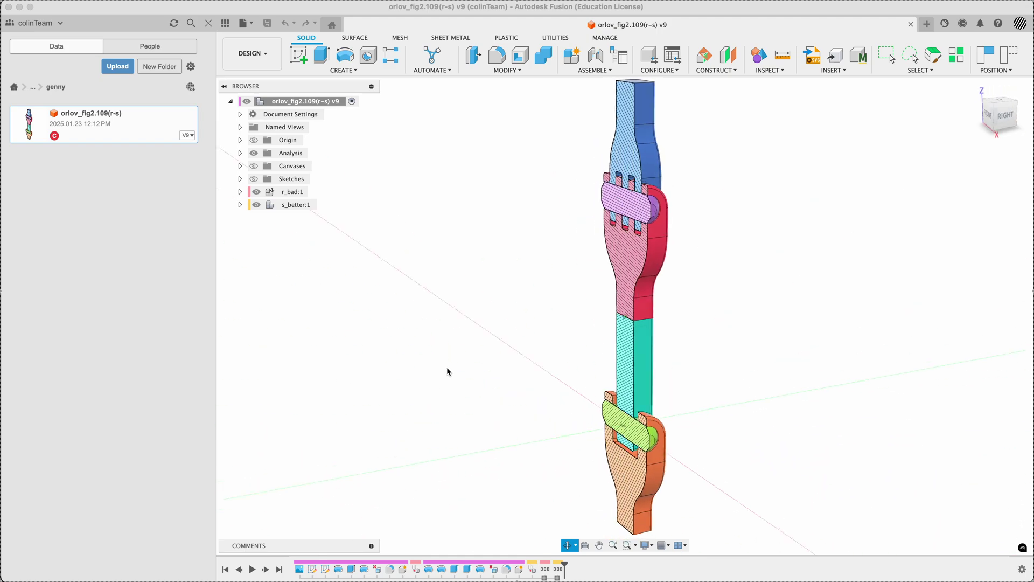
# Hide the section analysis so the linkage shows as complete solid parts
pyautogui.scroll(5, 640, 421)
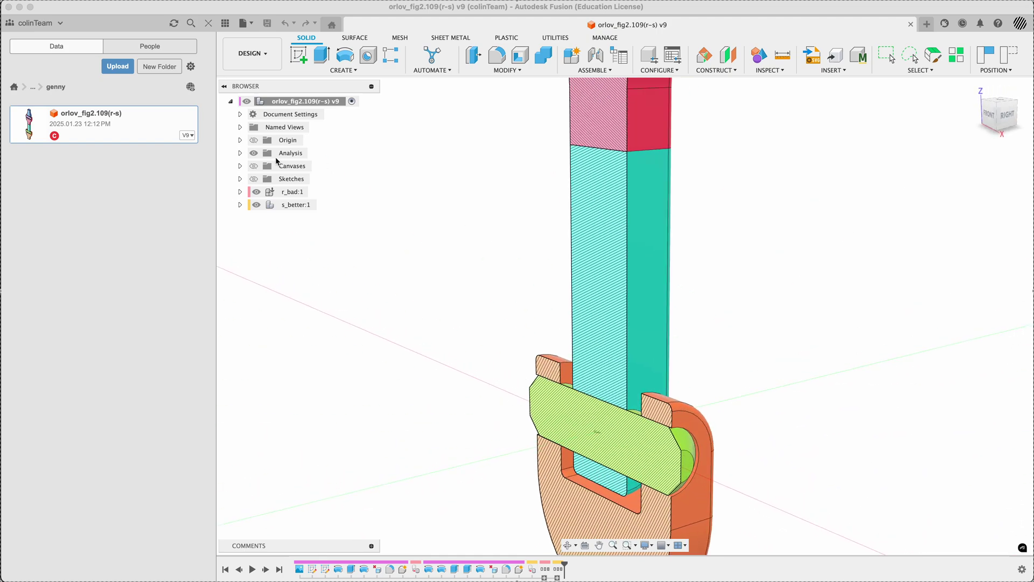
pyautogui.click(255, 154)
pyautogui.moveTo(402, 305)
pyautogui.keyDown('shift'); pyautogui.mouseDown(button='middle')
pyautogui.moveTo(374, 302)
pyautogui.moveTo(435, 300)
pyautogui.mouseUp(button='middle'); pyautogui.keyUp('shift')
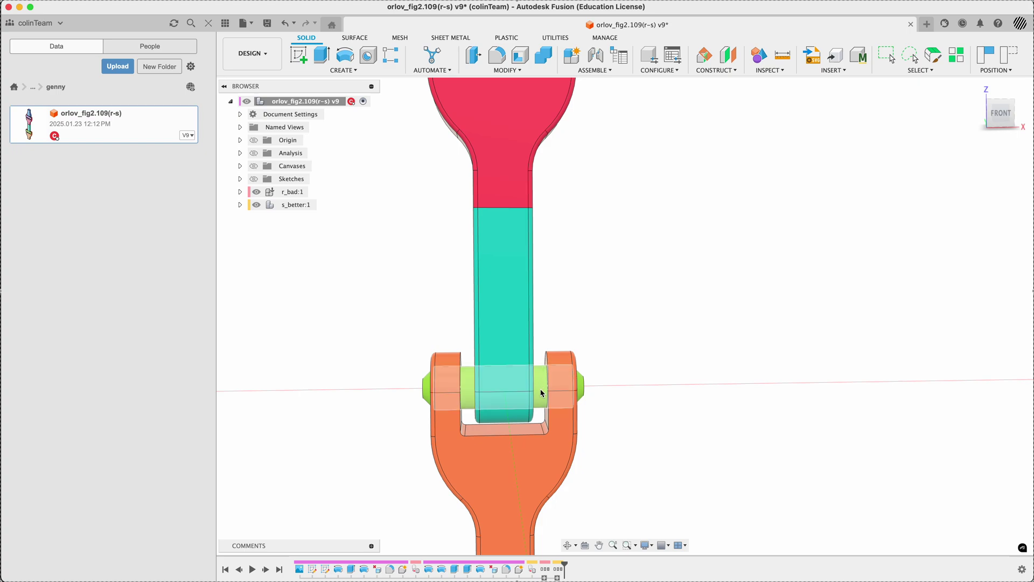
# Examine the single-tongue lower joint and the multi-finger upper joint from several angles, ending at the home view
pyautogui.scroll(-5, 510, 388)
pyautogui.keyDown('shift'); pyautogui.moveTo(570, 302); pyautogui.dragTo(548, 329, button='middle'); pyautogui.keyUp('shift')
pyautogui.scroll(5, 486, 209)
pyautogui.keyDown('shift'); pyautogui.moveTo(677, 303); pyautogui.dragTo(692, 282, button='middle'); pyautogui.keyUp('shift')
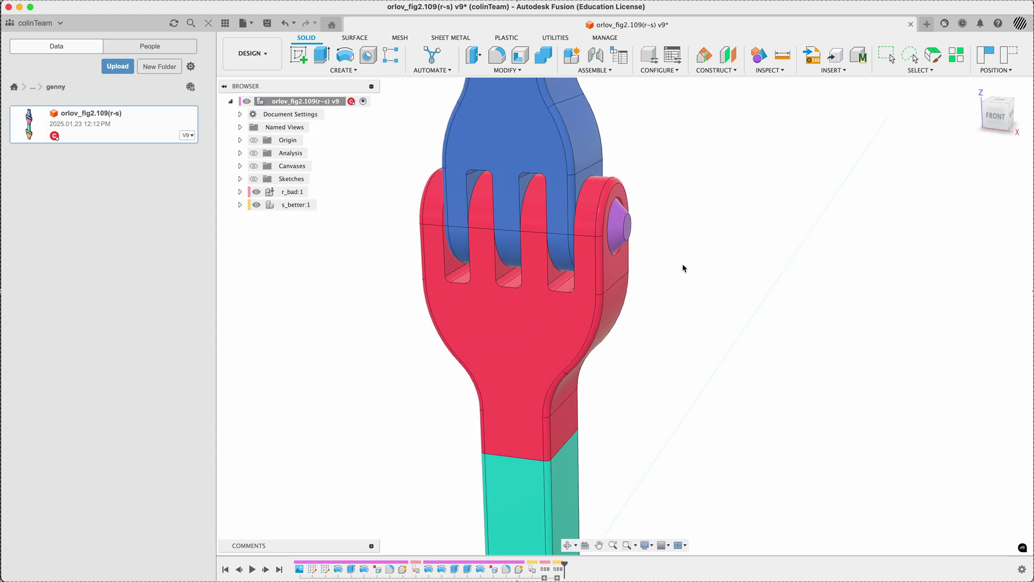
pyautogui.scroll(-2, 620, 331)
pyautogui.scroll(-2, 620, 331)
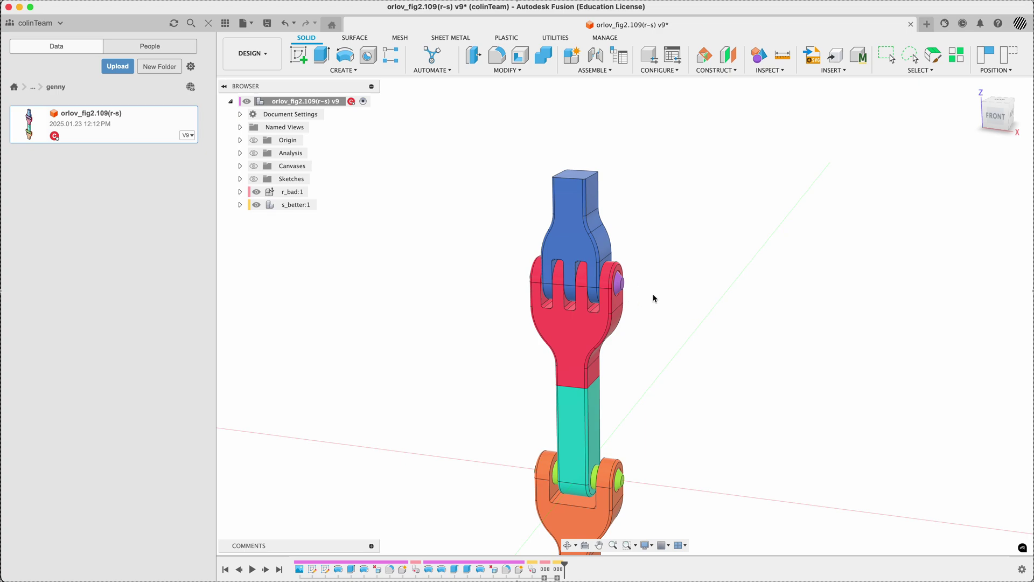
pyautogui.keyDown('shift'); pyautogui.moveTo(663, 291); pyautogui.dragTo(648, 313, button='middle'); pyautogui.keyUp('shift')
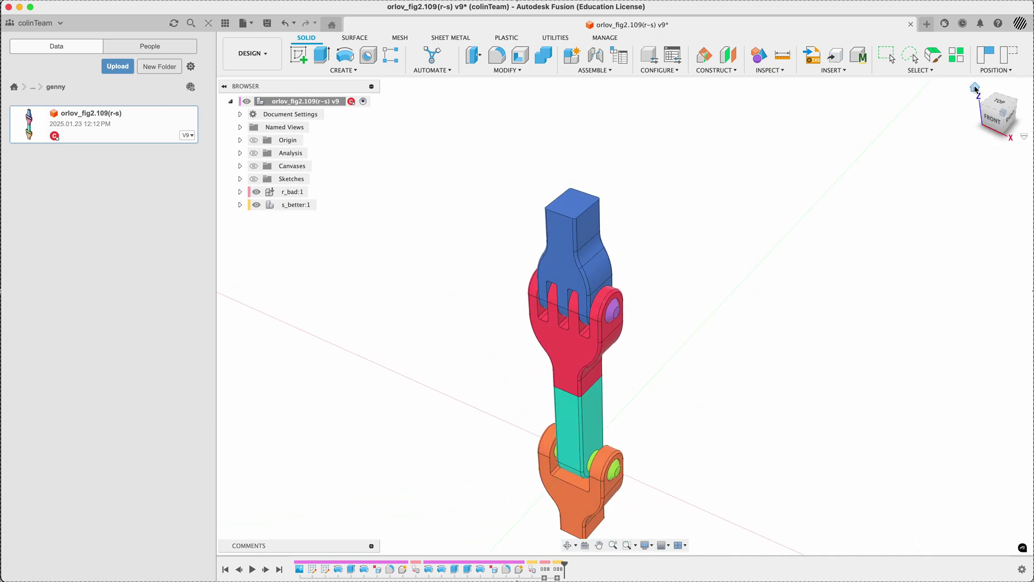
pyautogui.click(976, 89)
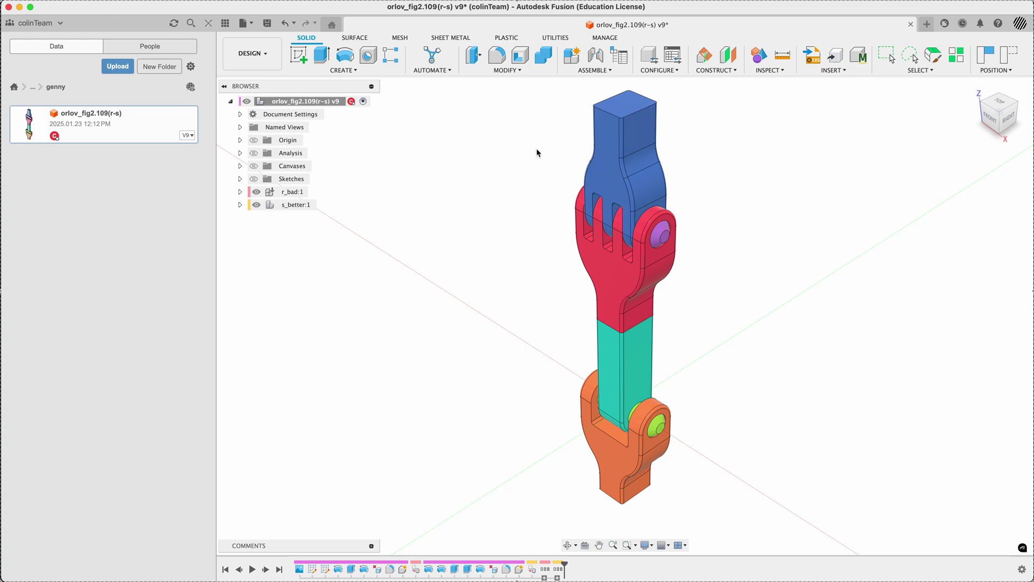
# Close the data panel, switch to the Simulation workspace and leave the results to return to the study setup
pyautogui.click(225, 23)
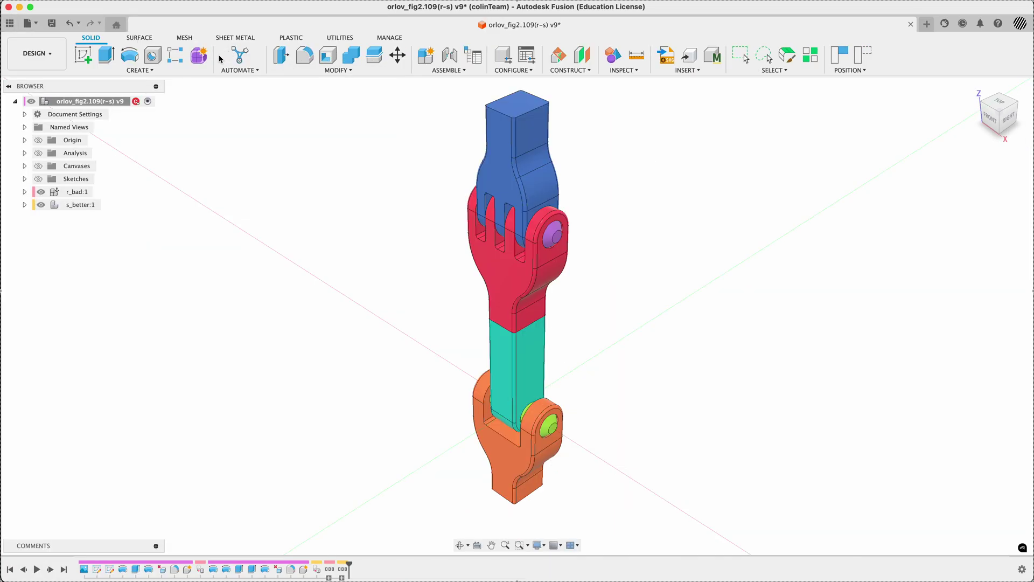
pyautogui.click(47, 60)
pyautogui.click(38, 145)
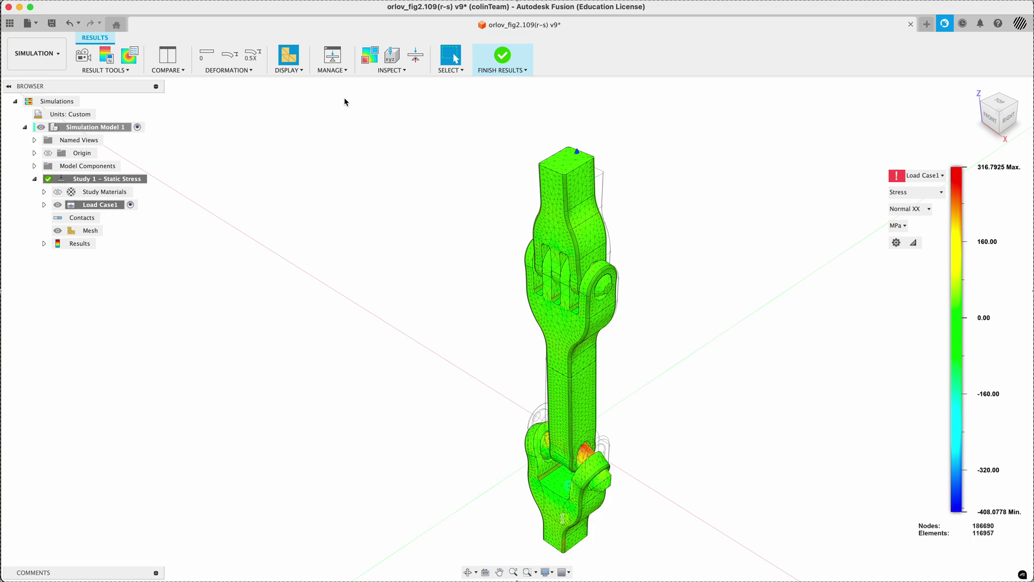
pyautogui.click(506, 61)
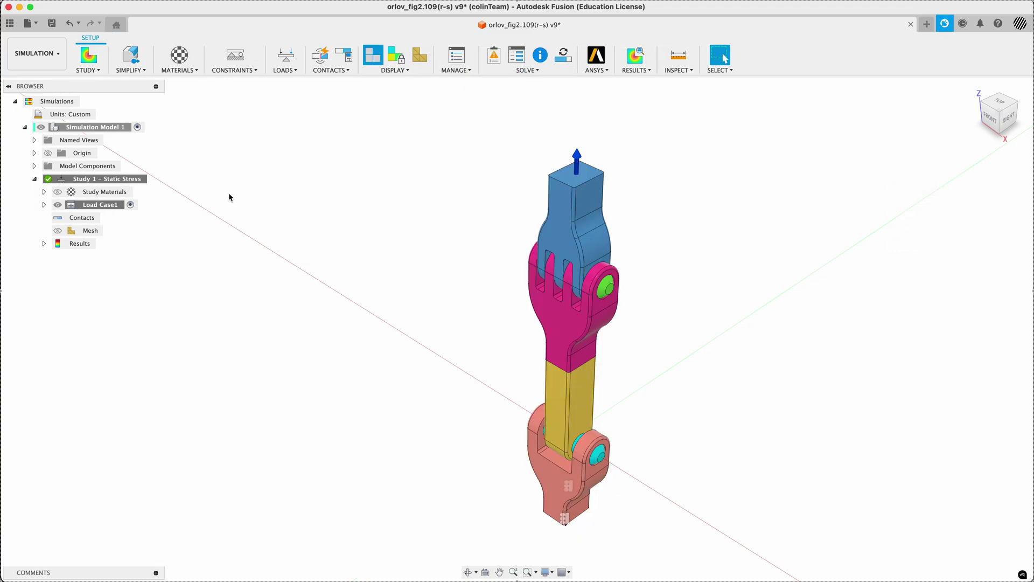
# Edit the Force1 load of Load Case1 so it targets only the top end face of the linkage
pyautogui.click(44, 205)
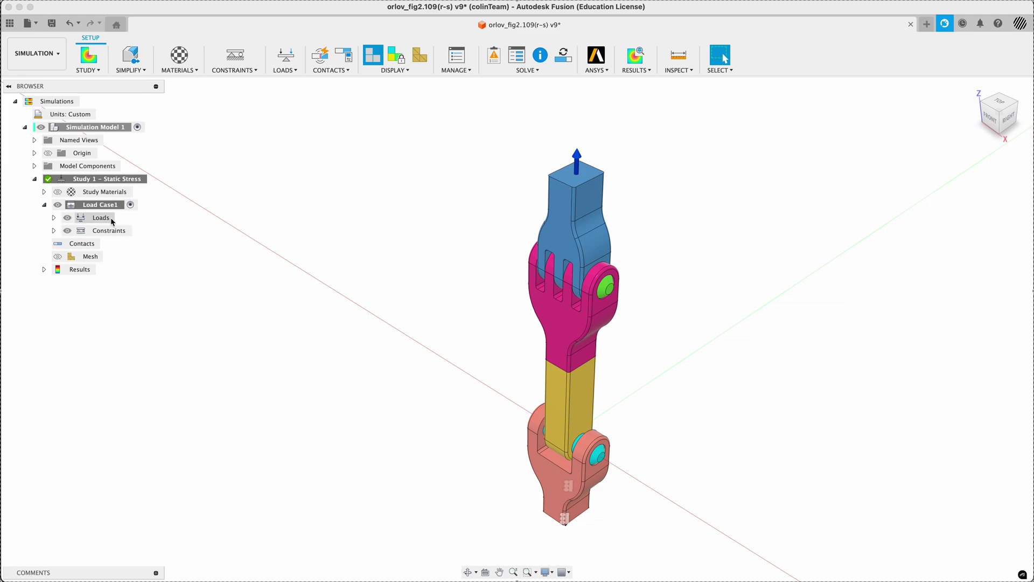
pyautogui.click(54, 218)
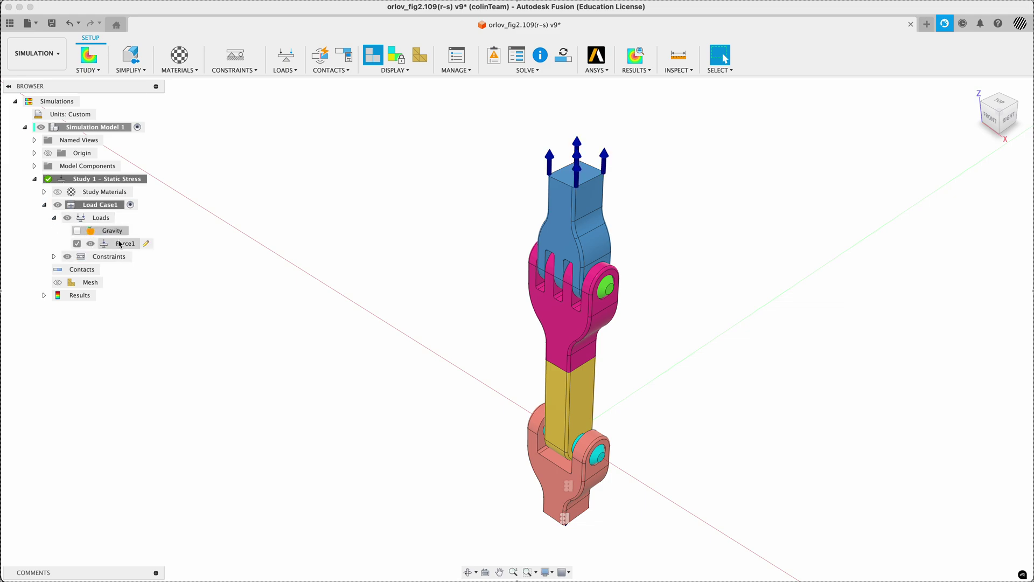
pyautogui.click(141, 243)
pyautogui.click(148, 246)
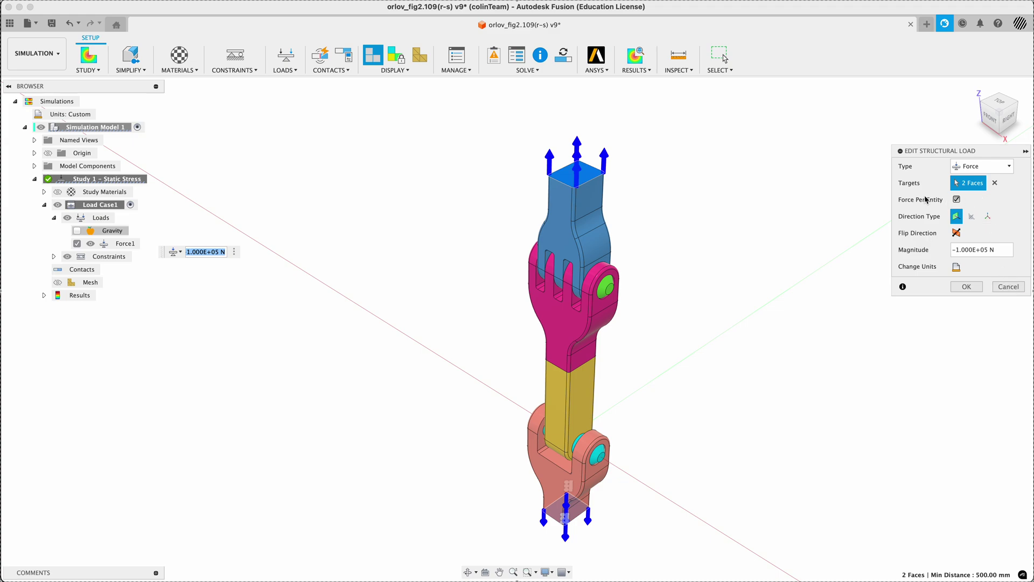
pyautogui.moveTo(1012, 250); pyautogui.dragTo(917, 257)
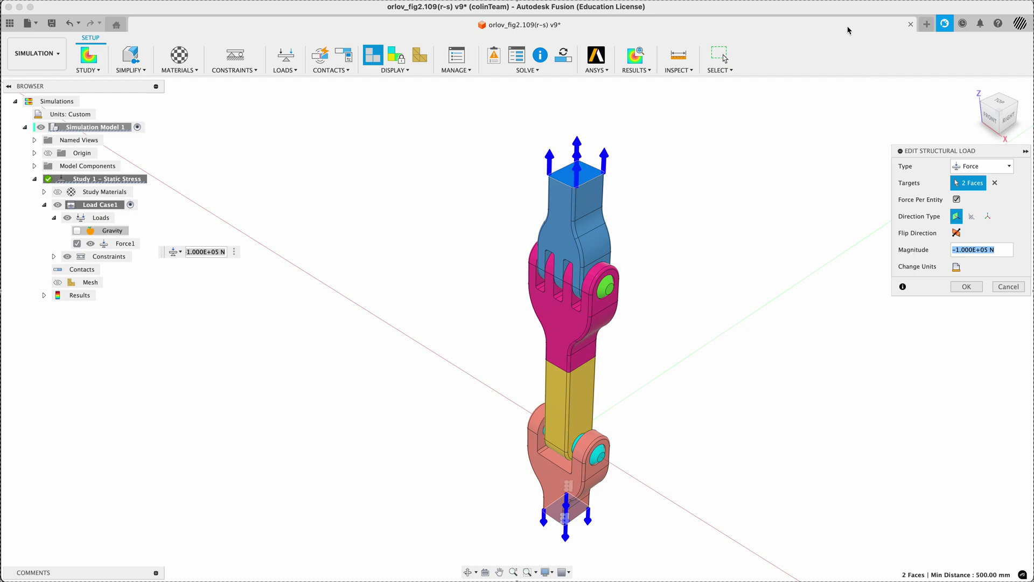
pyautogui.moveTo(930, 152); pyautogui.dragTo(692, 158)
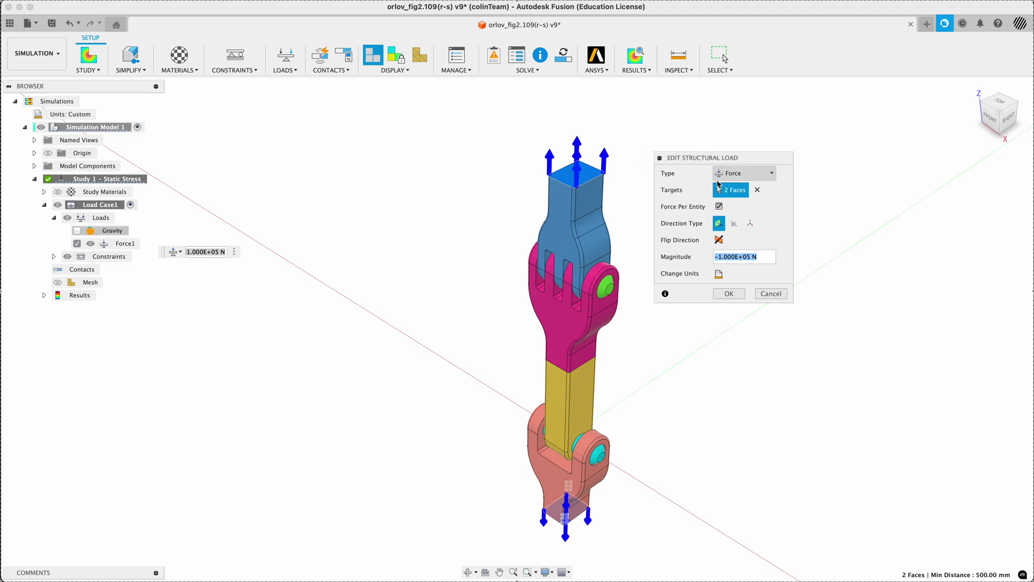
pyautogui.click(758, 190)
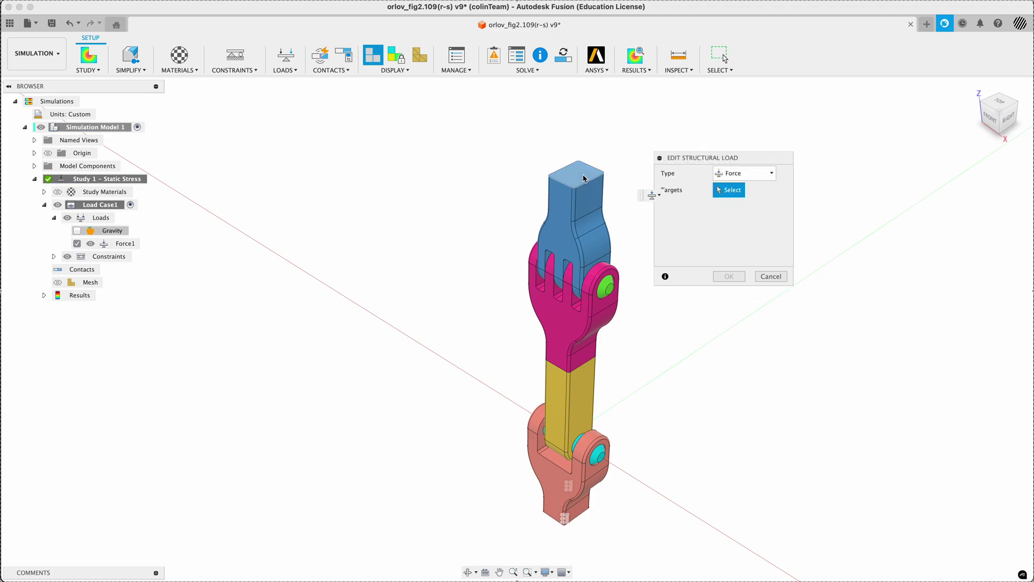
pyautogui.click(577, 172)
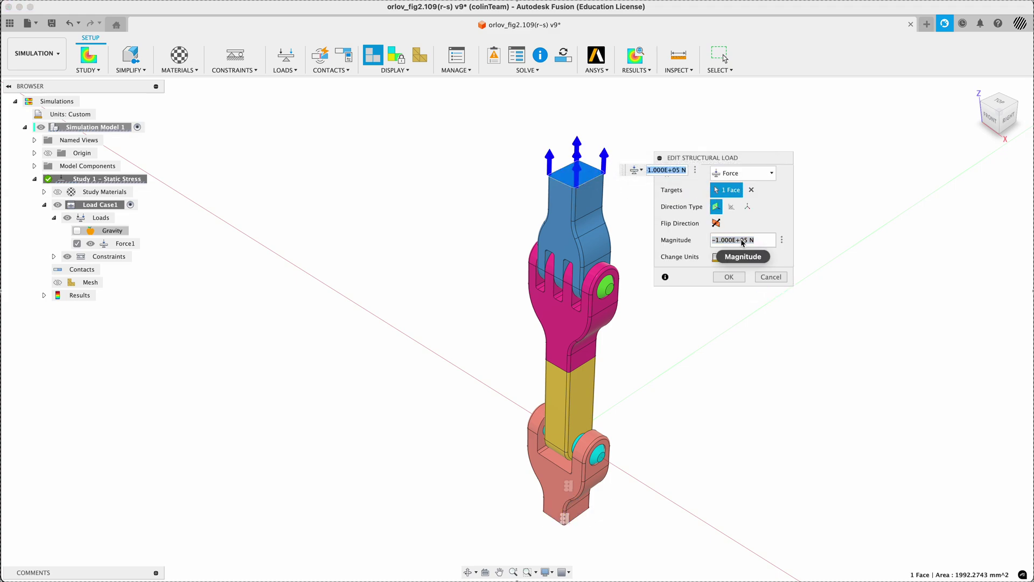
# Set the Force1 magnitude to -10 kN, pulling the top end face outward, and accept the load
pyautogui.write('10kN')
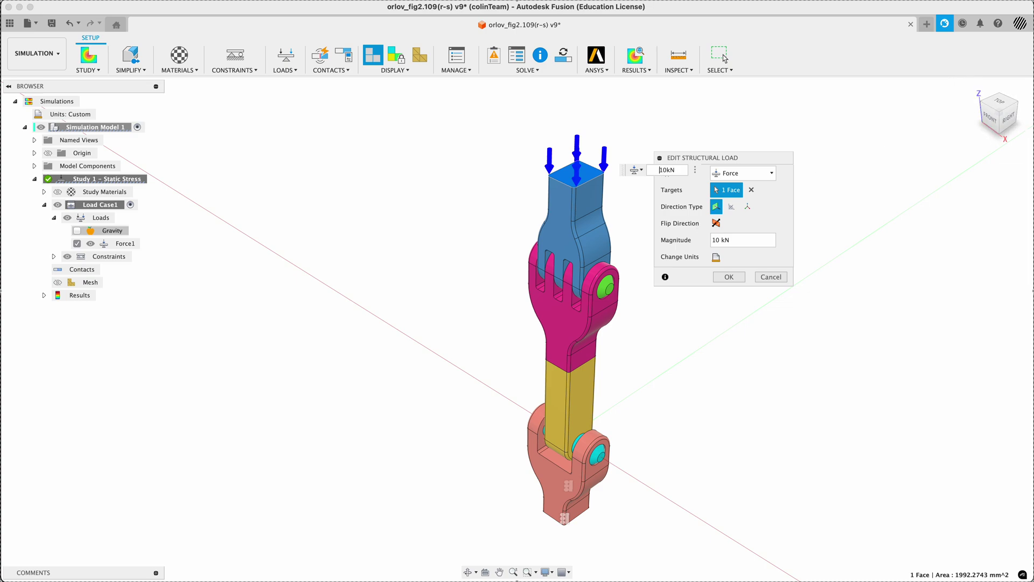
pyautogui.press('Home')
pyautogui.write('-')
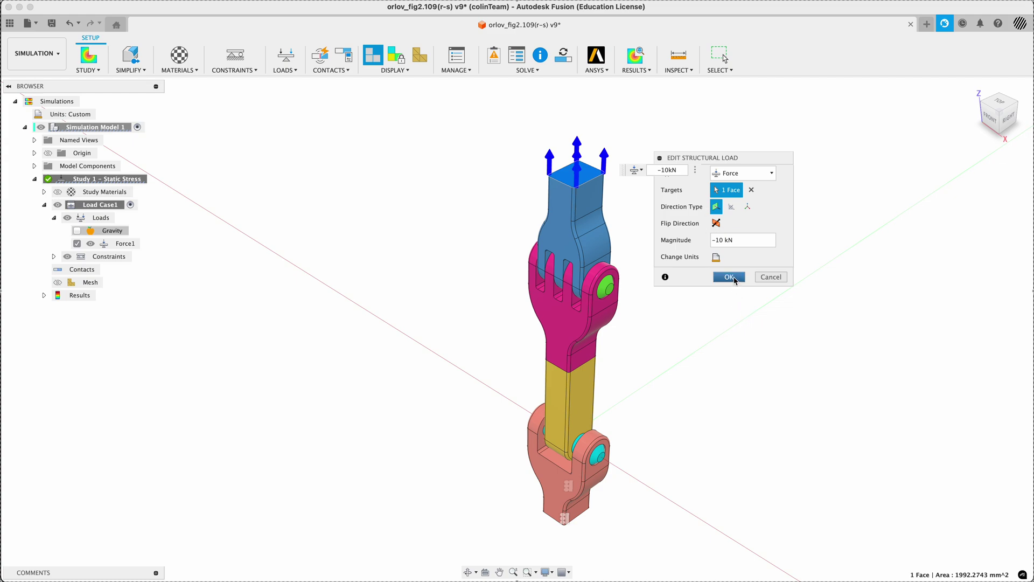
pyautogui.click(732, 277)
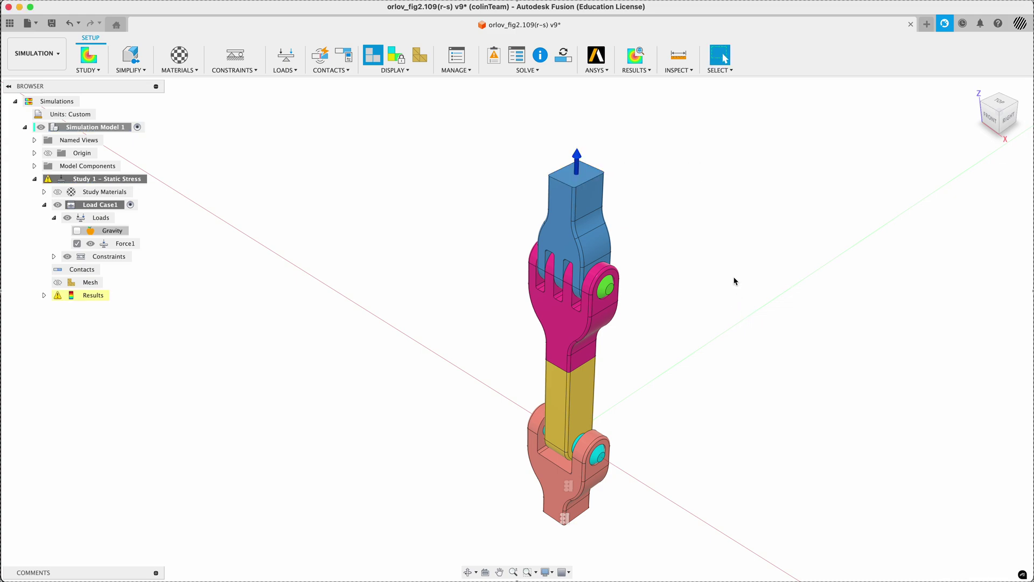
# Add a second structural force of -10 kN on the bottom end face, pulling it outward
pyautogui.click(285, 56)
pyautogui.keyDown('shift'); pyautogui.moveTo(415, 434); pyautogui.dragTo(586, 528, button='middle'); pyautogui.keyUp('shift')
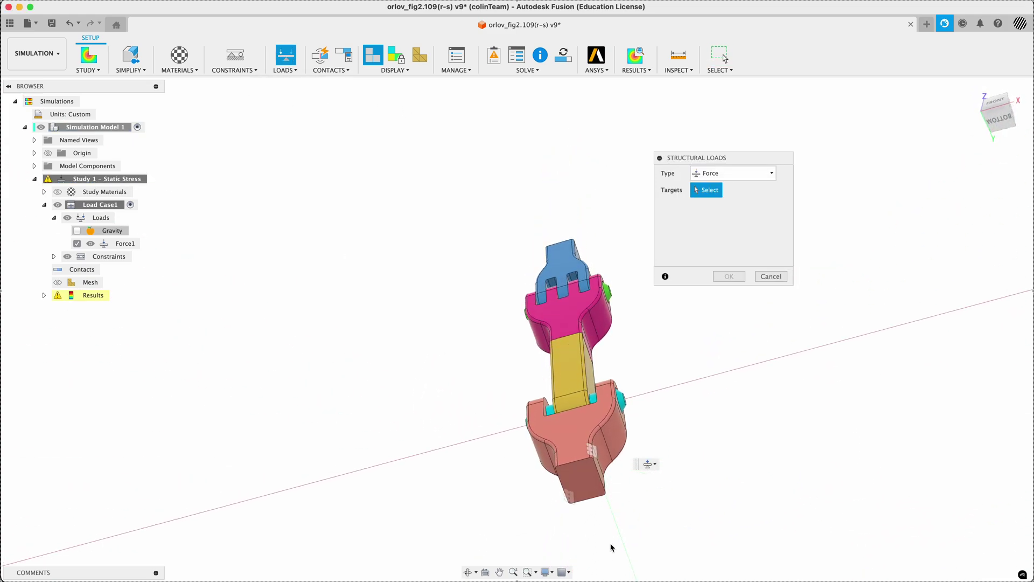
pyautogui.click(573, 477)
pyautogui.write('10kN')
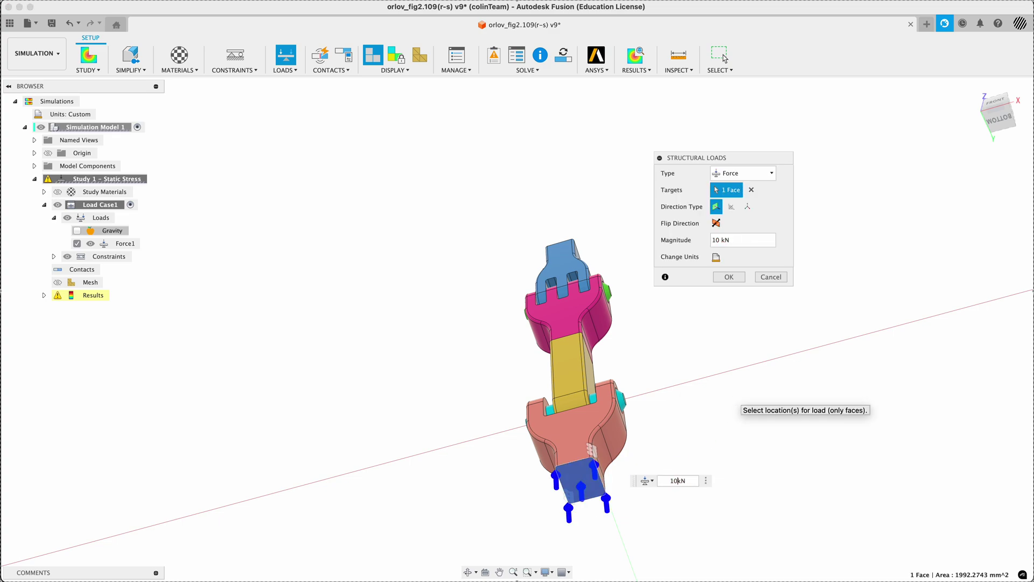
pyautogui.press('Home')
pyautogui.write('-')
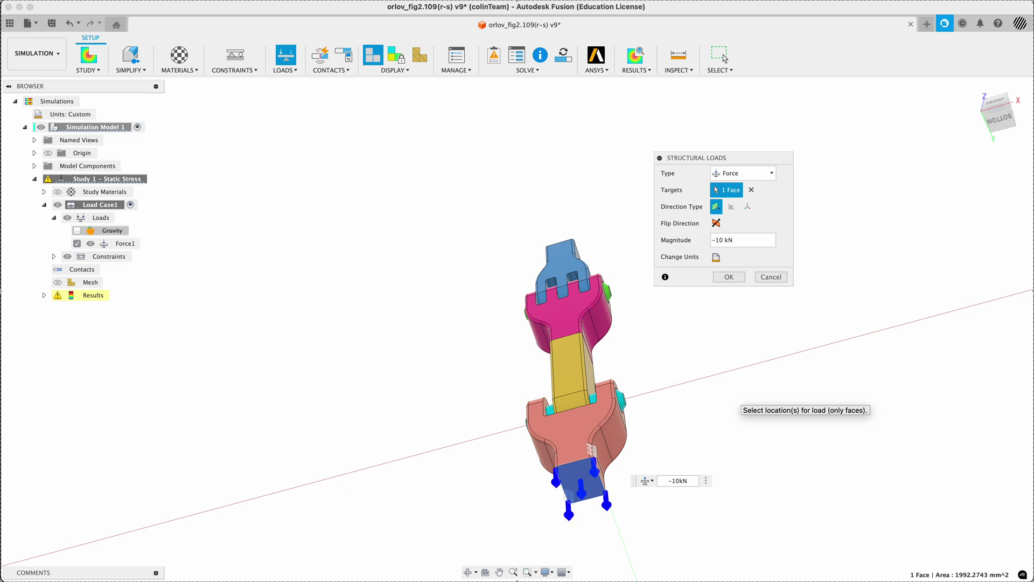
pyautogui.click(728, 277)
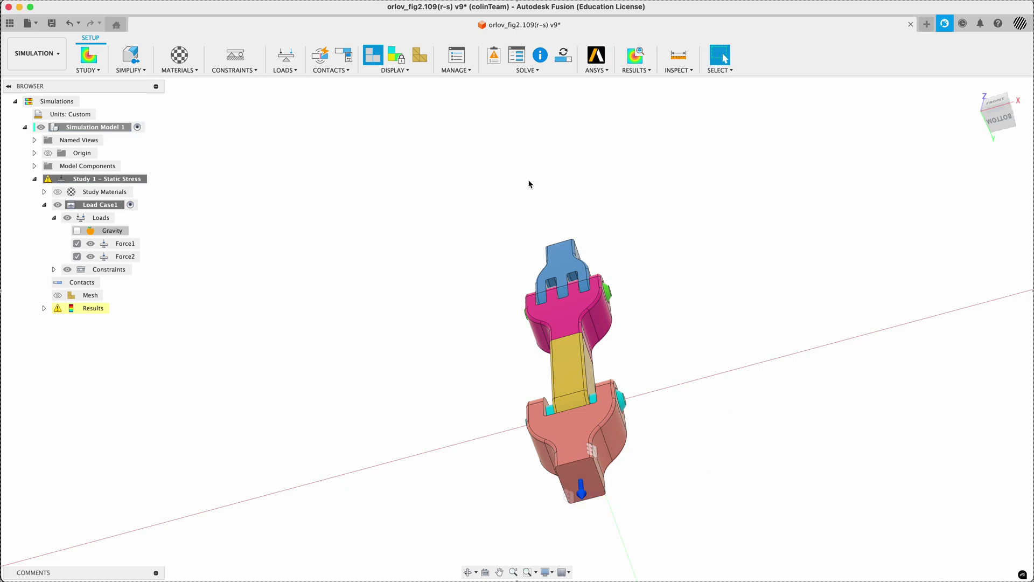
# Inspect which faces of the lower fork the Frictionless1 constraint targets, leaving the constraint as it is
pyautogui.press('F6')
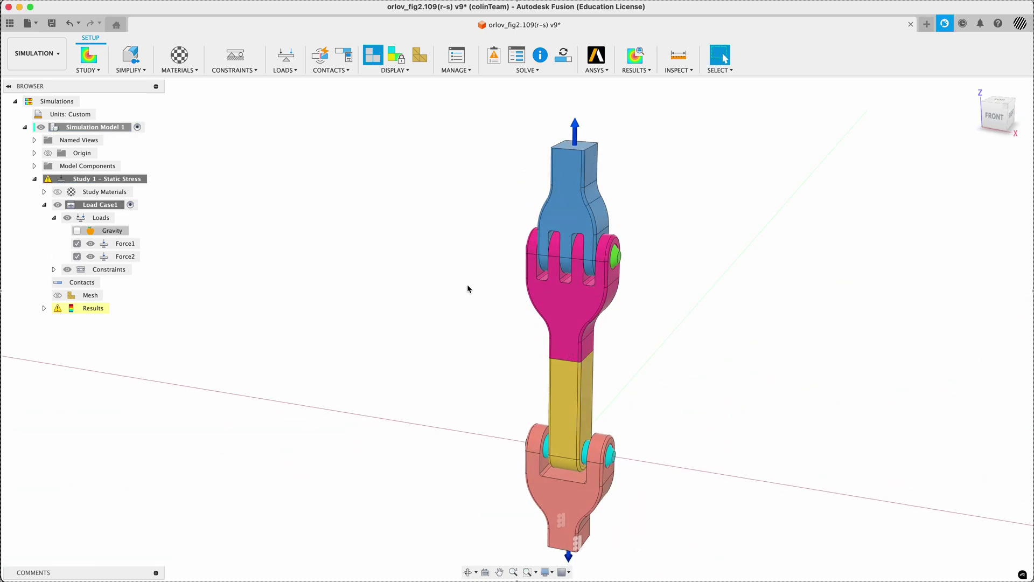
pyautogui.scroll(-3, 455, 291)
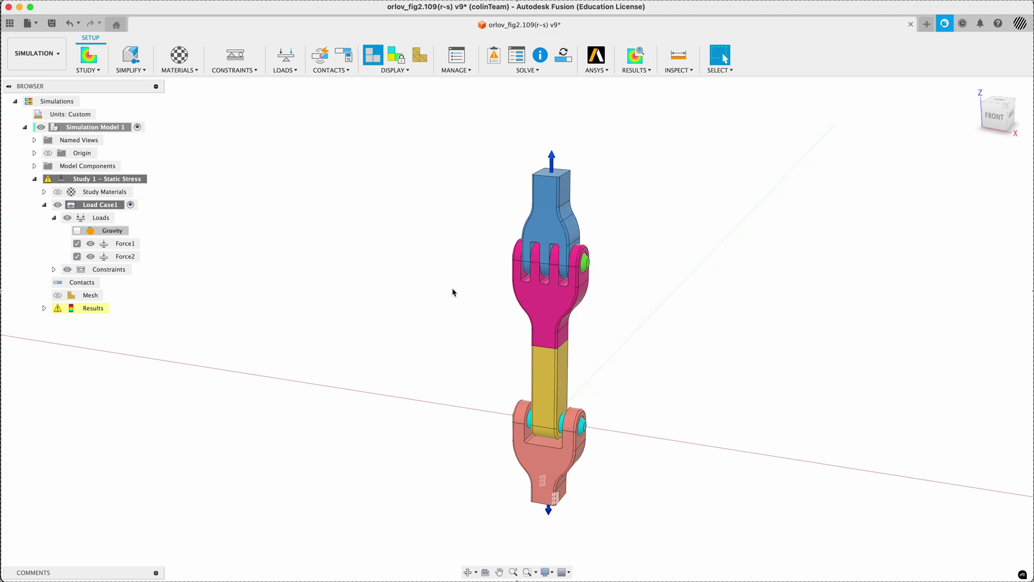
pyautogui.click(54, 269)
pyautogui.click(131, 295)
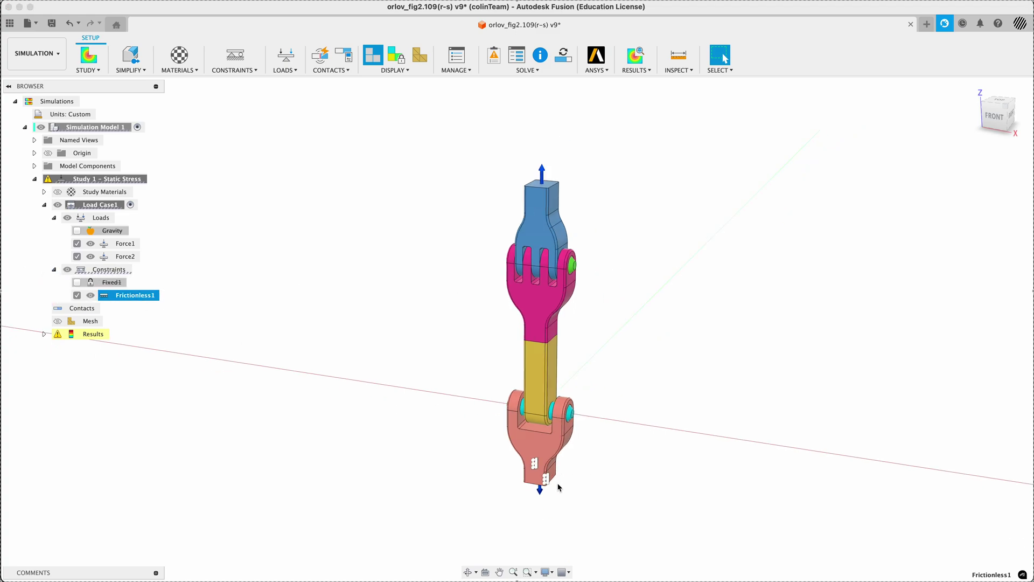
pyautogui.scroll(1, 542, 472)
pyautogui.scroll(2, 541, 472)
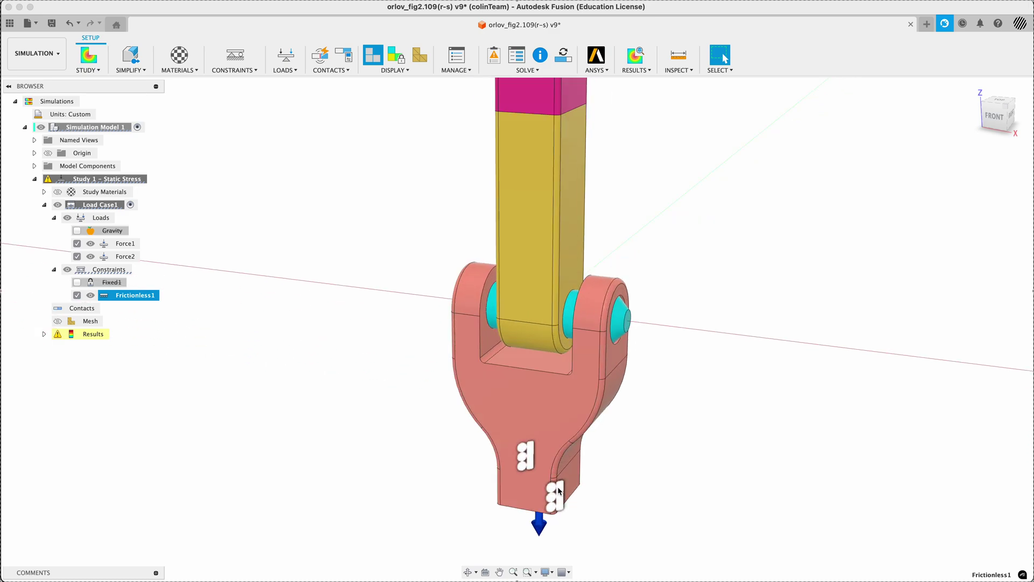
pyautogui.click(155, 296)
pyautogui.moveTo(312, 460)
pyautogui.keyDown('shift'); pyautogui.mouseDown(button='middle')
pyautogui.moveTo(401, 443)
pyautogui.moveTo(341, 442)
pyautogui.moveTo(326, 455)
pyautogui.mouseUp(button='middle'); pyautogui.keyUp('shift')
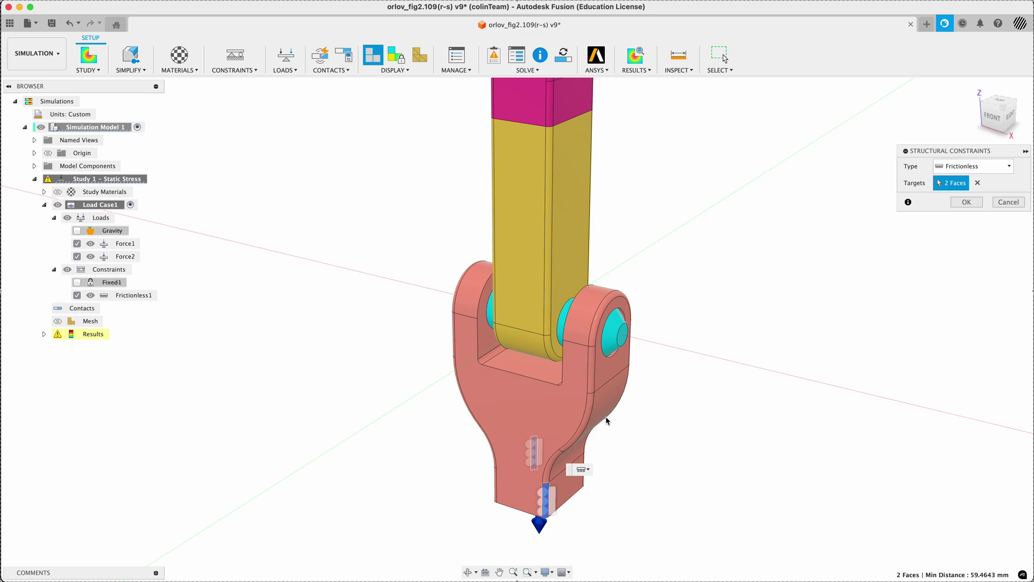
pyautogui.click(1008, 203)
# Check the Remove rigid body modes option in the study's general settings and close the settings
pyautogui.click(456, 59)
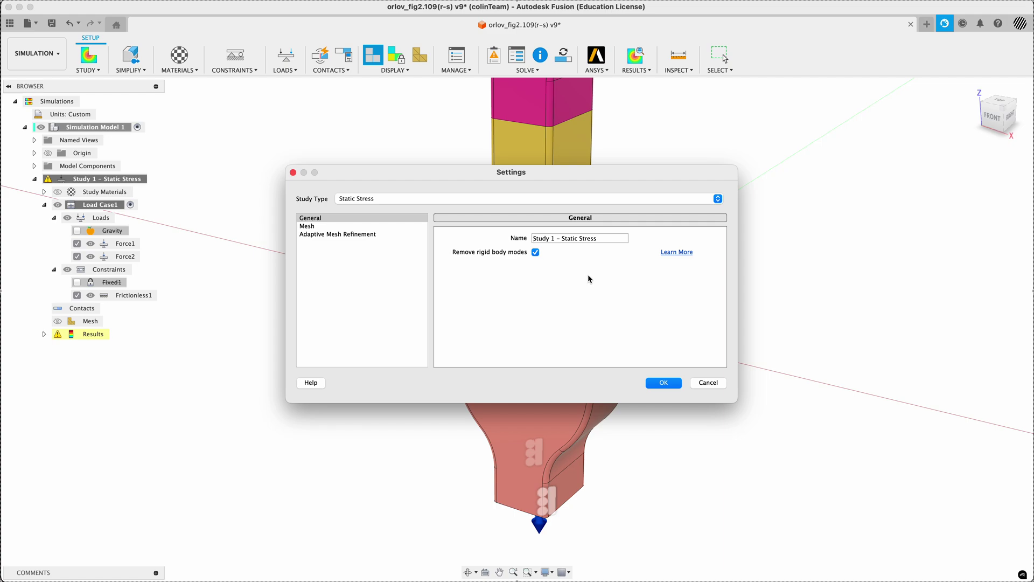
pyautogui.click(676, 386)
pyautogui.scroll(-5, 677, 386)
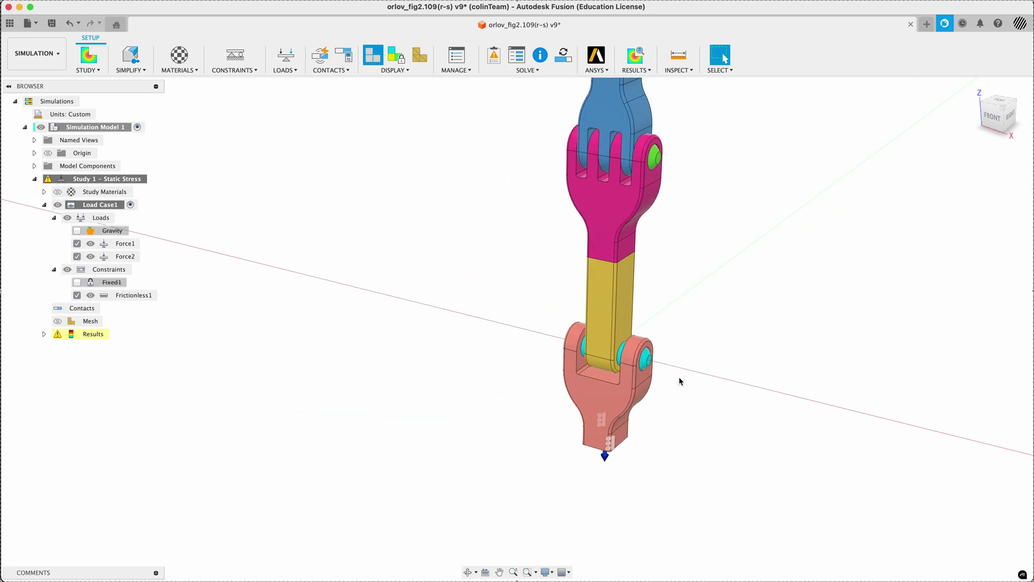
pyautogui.scroll(2, 721, 247)
pyautogui.moveTo(619, 306); pyautogui.dragTo(651, 221, button='middle')
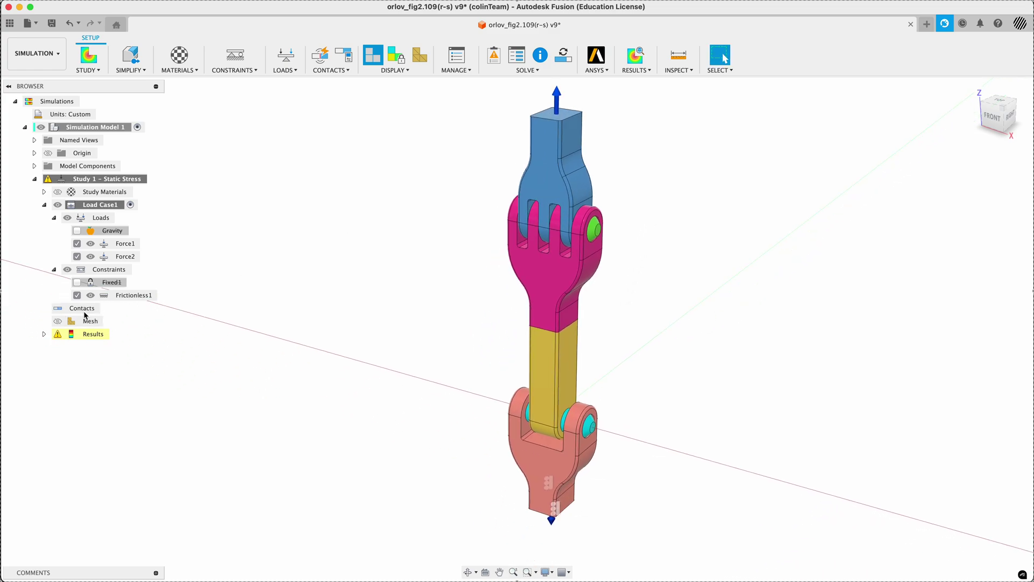
# Review which face the Bonded17 contact set joins in the contacts manager and close it without changes
pyautogui.click(105, 309)
pyautogui.click(107, 309)
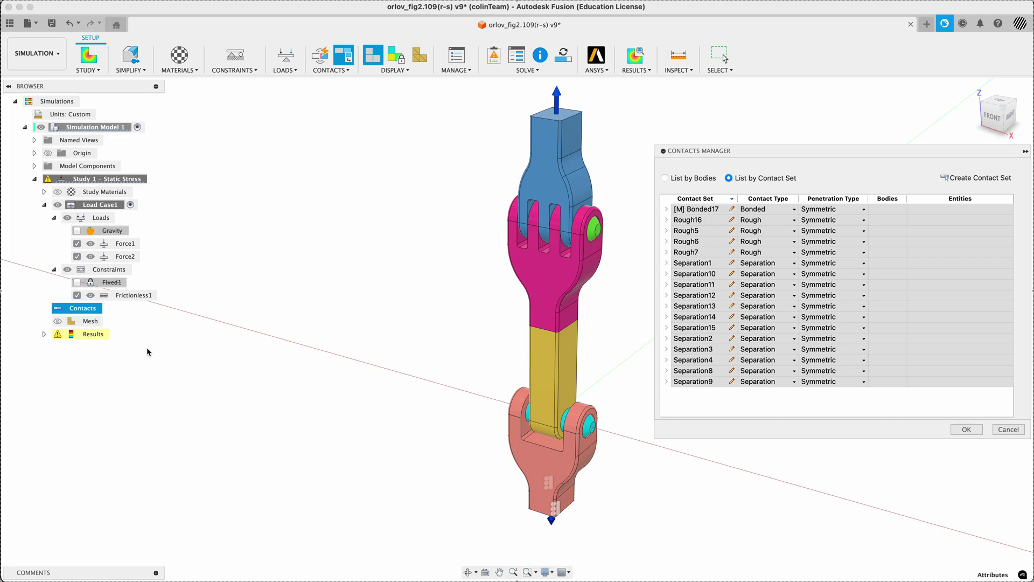
pyautogui.click(708, 211)
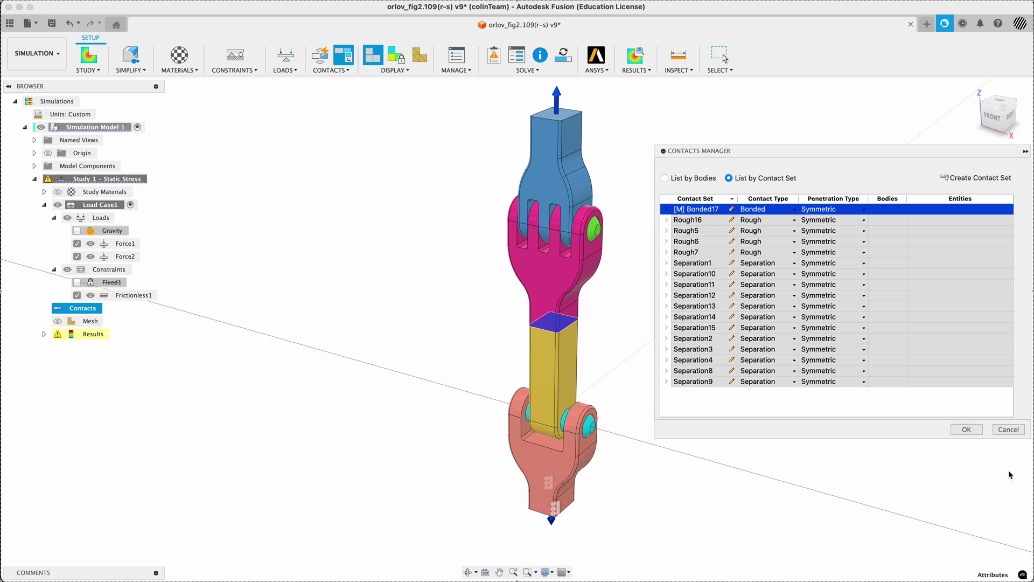
pyautogui.click(1008, 429)
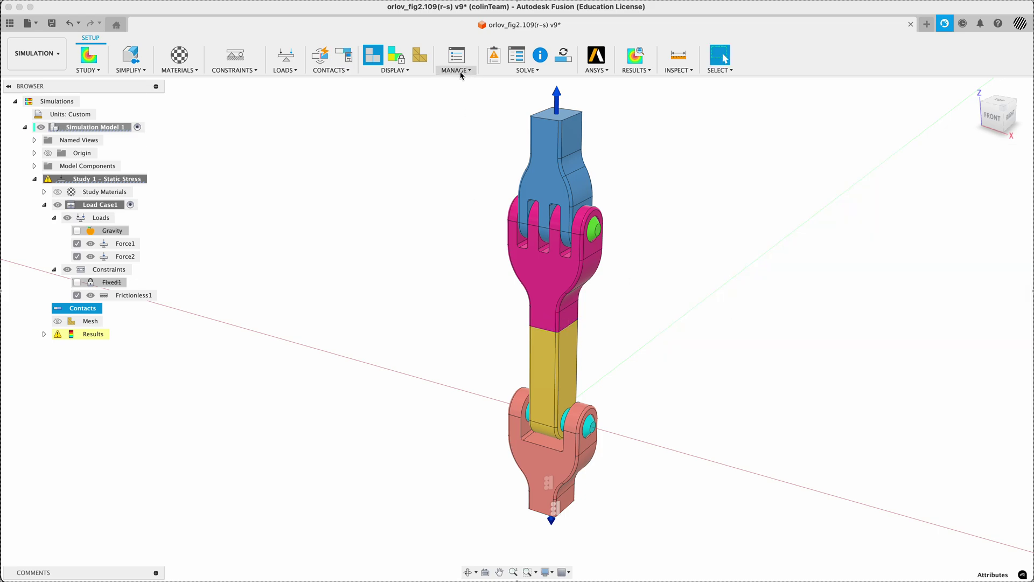
# Reopen the contacts manager and inspect the pin surfaces used by the Rough16, Rough5, Rough6 and Rough7 contact sets
pyautogui.click(345, 72)
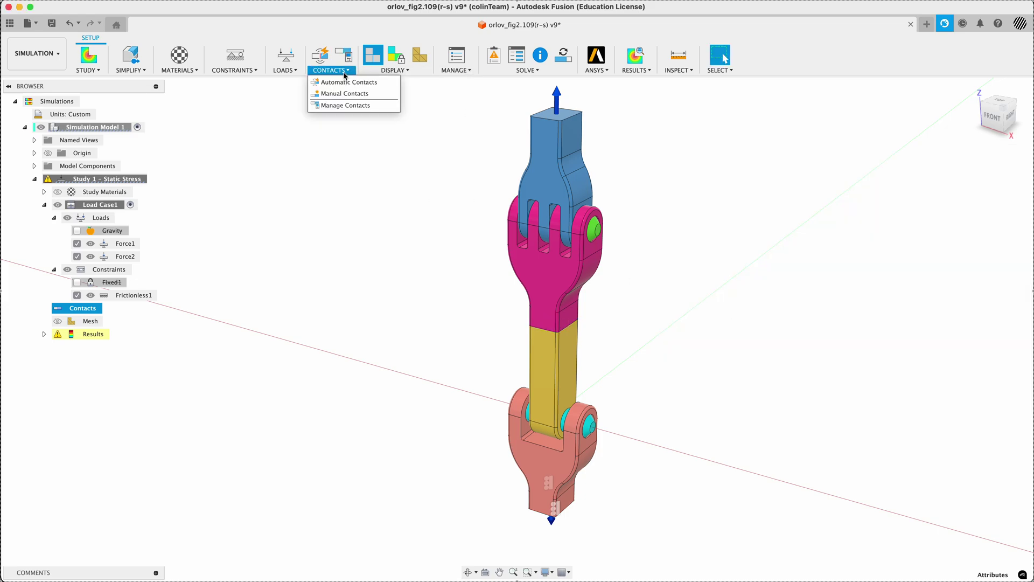
pyautogui.click(330, 107)
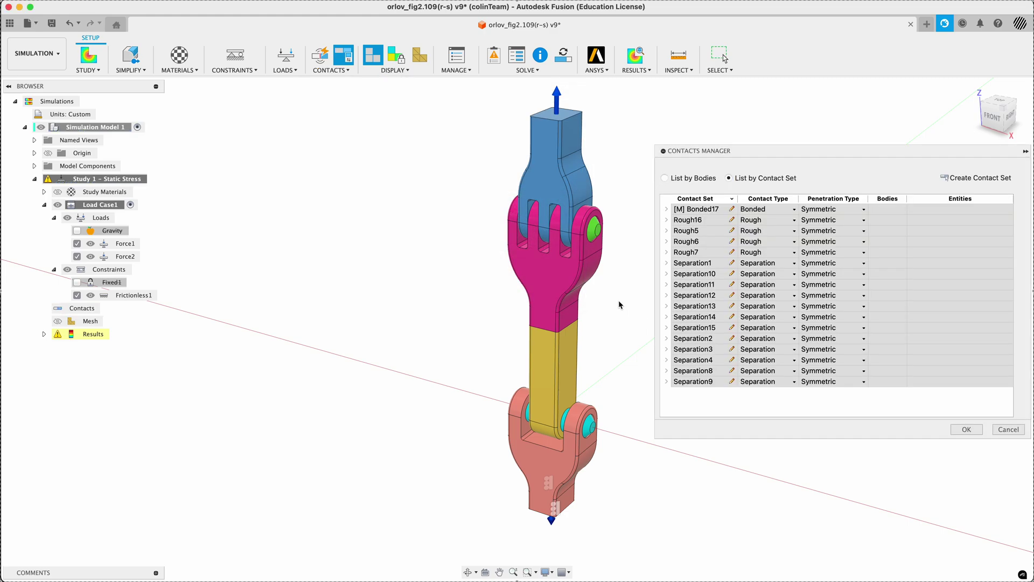
pyautogui.click(693, 222)
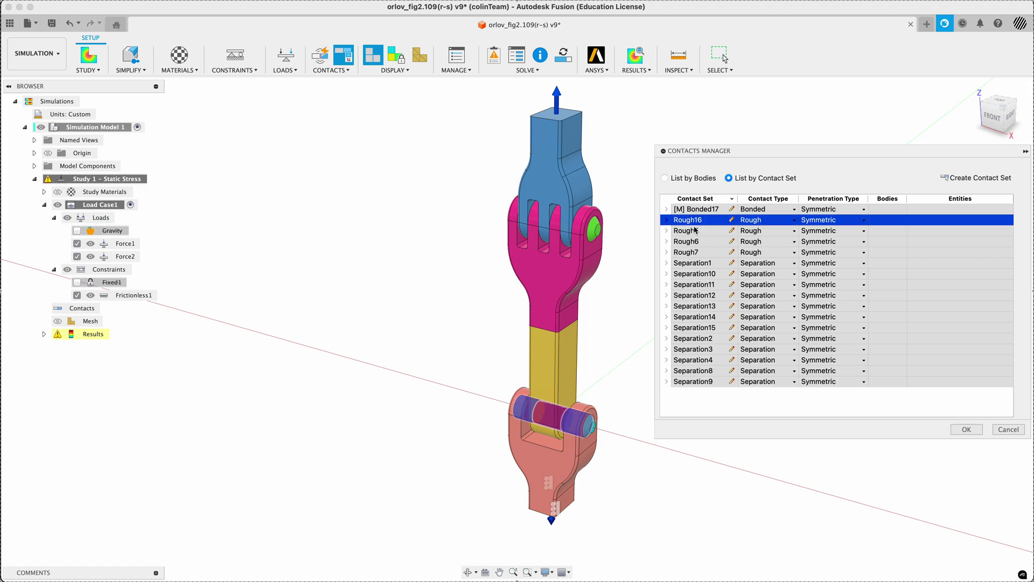
pyautogui.click(695, 231)
pyautogui.click(695, 242)
pyautogui.click(695, 254)
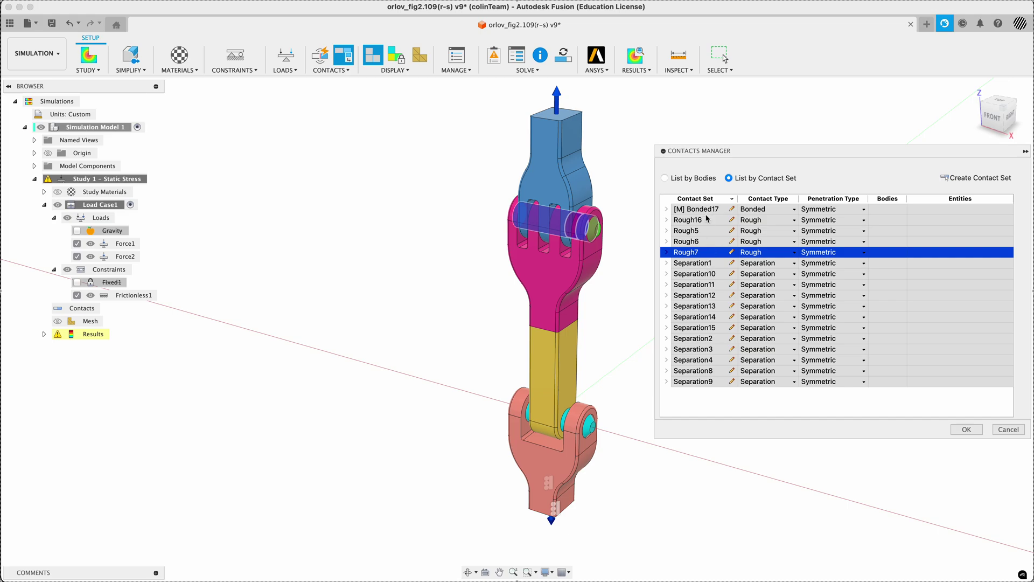
# Inspect the faces of each Separation contact set, from Separation1 through Separation9, and close the contacts manager without changes
pyautogui.click(705, 264)
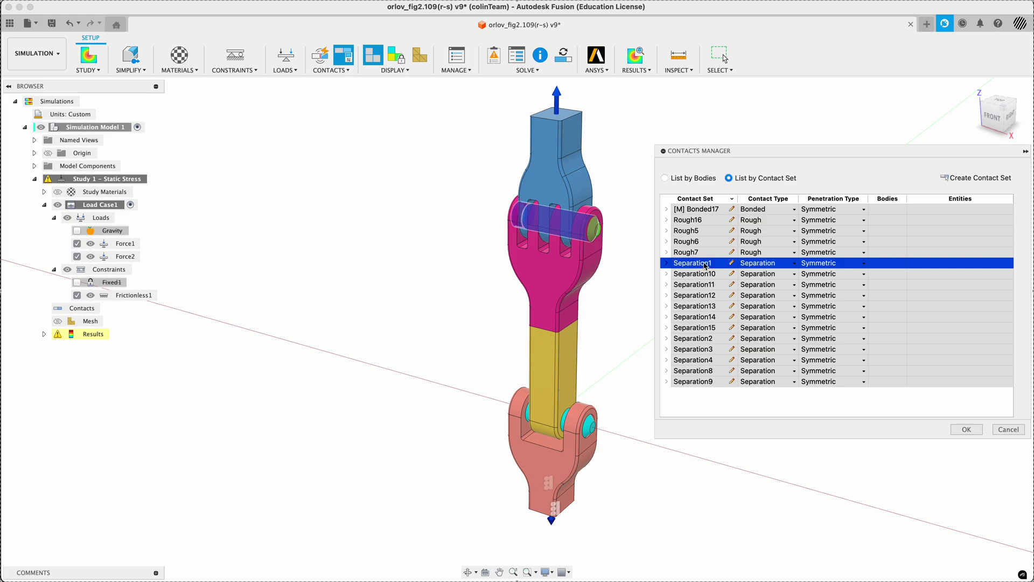
pyautogui.click(707, 278)
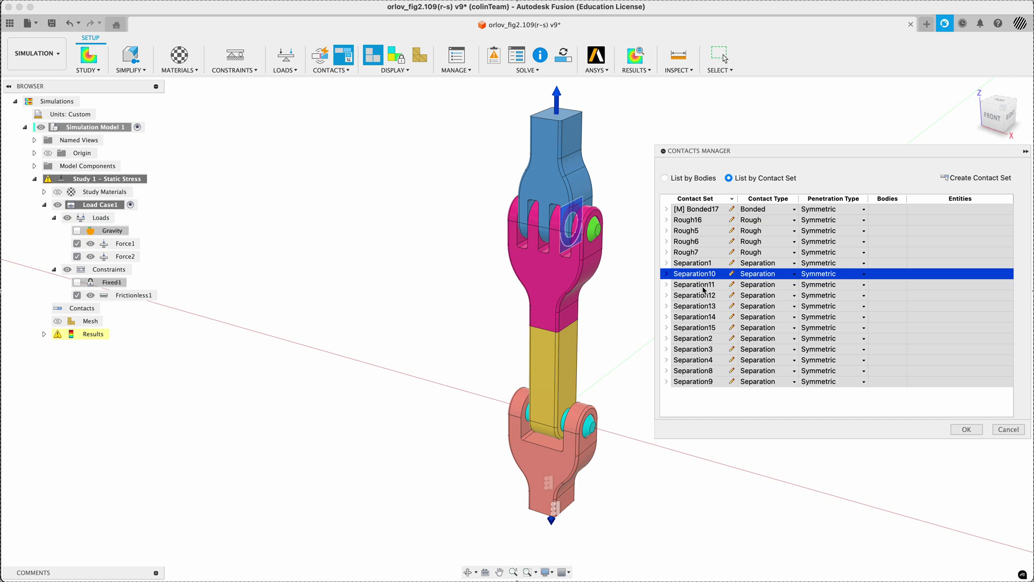
pyautogui.click(704, 286)
pyautogui.click(702, 297)
pyautogui.click(701, 306)
pyautogui.click(700, 318)
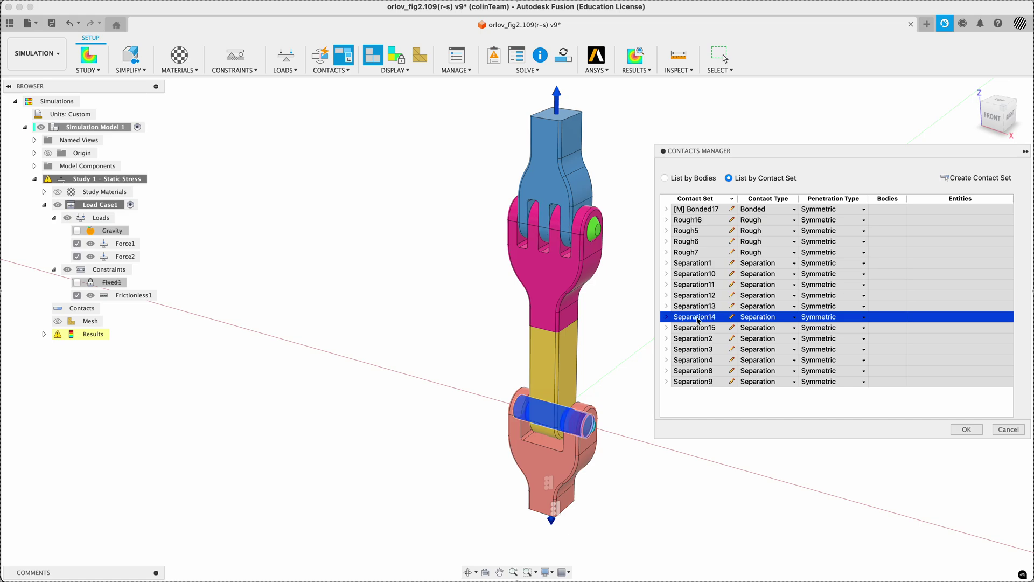
pyautogui.click(696, 329)
pyautogui.click(695, 340)
pyautogui.click(695, 350)
pyautogui.click(696, 361)
pyautogui.click(695, 371)
pyautogui.click(696, 382)
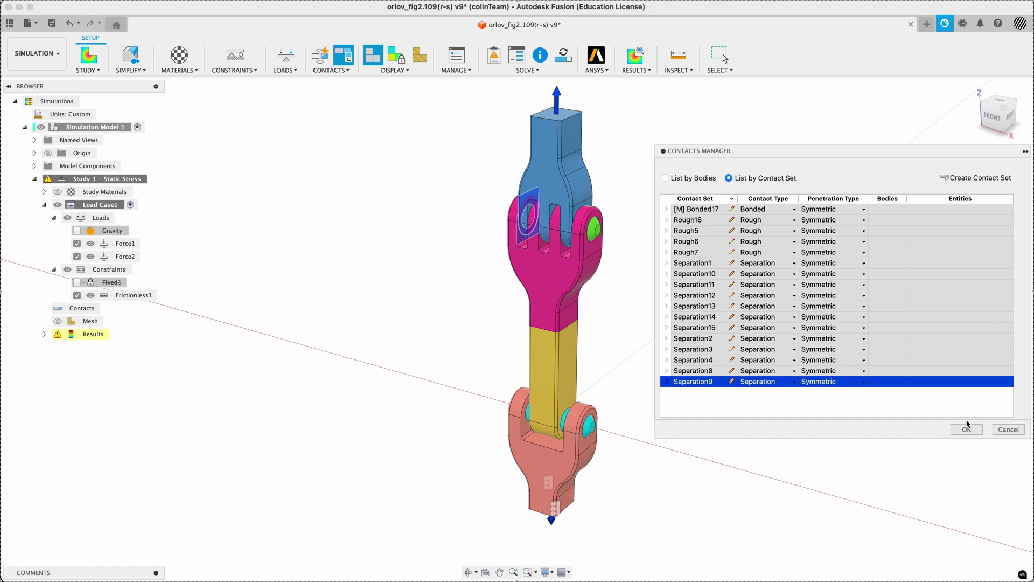
pyautogui.click(1008, 429)
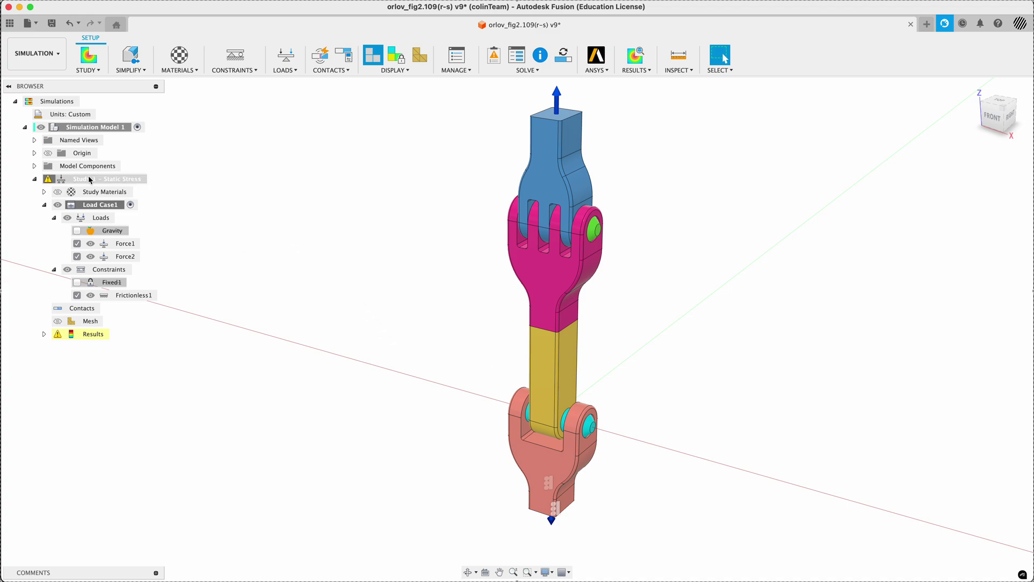
# Display the mesh and examine its elements closely around the lower pinned joint and the upper fork
pyautogui.moveTo(47, 182)
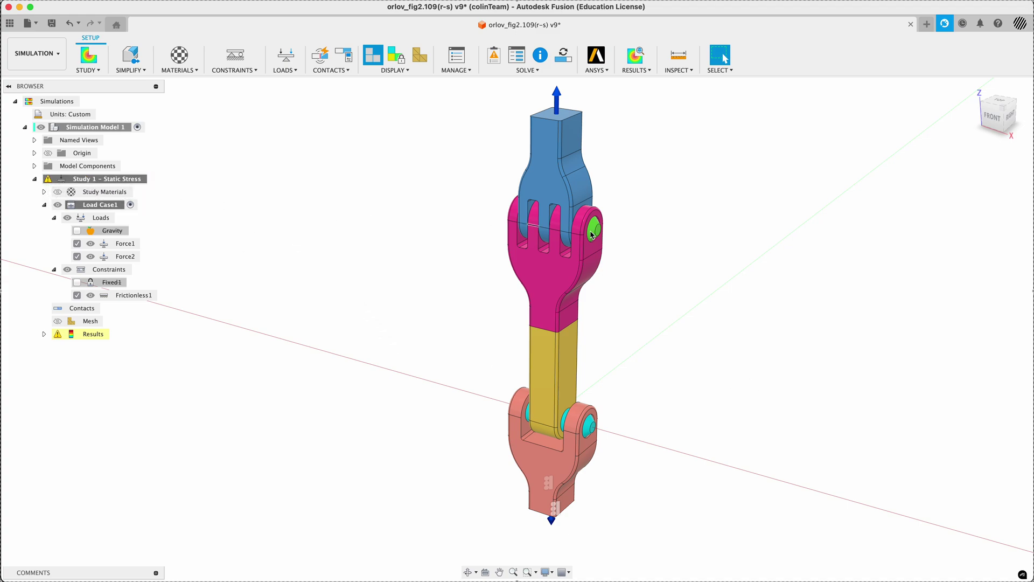
pyautogui.click(86, 322)
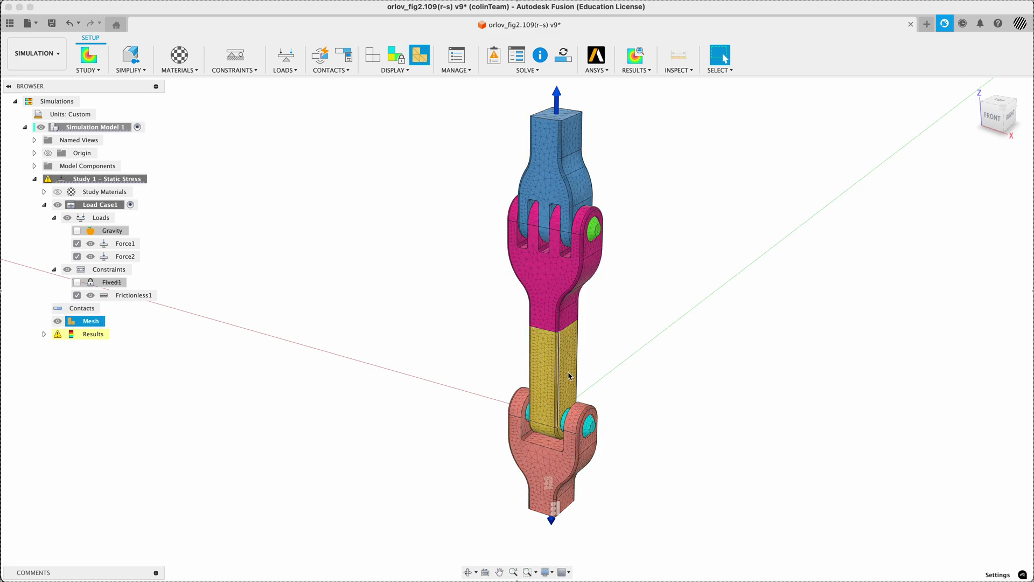
pyautogui.scroll(3, 576, 442)
pyautogui.scroll(5, 577, 441)
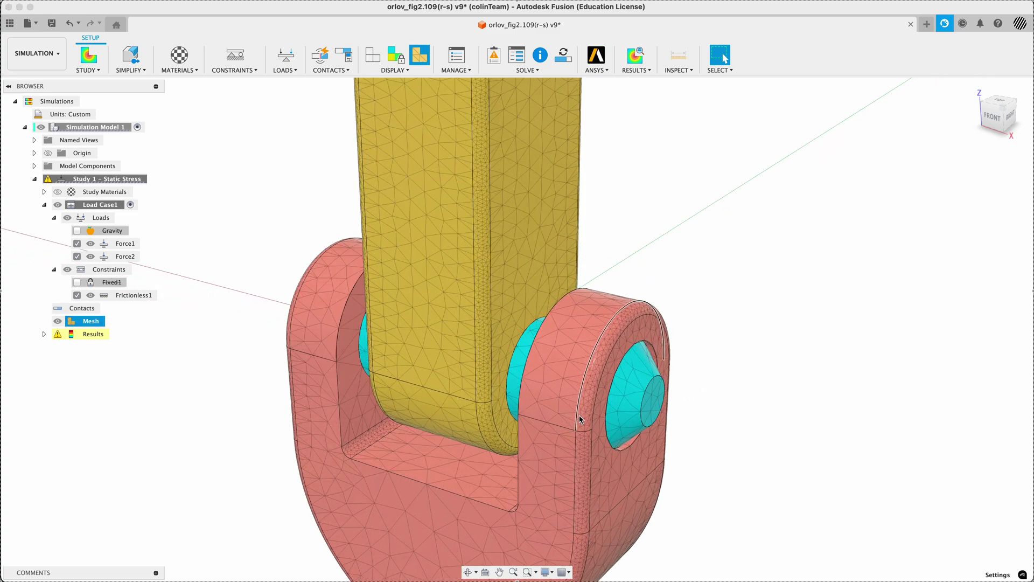
pyautogui.scroll(-8, 564, 406)
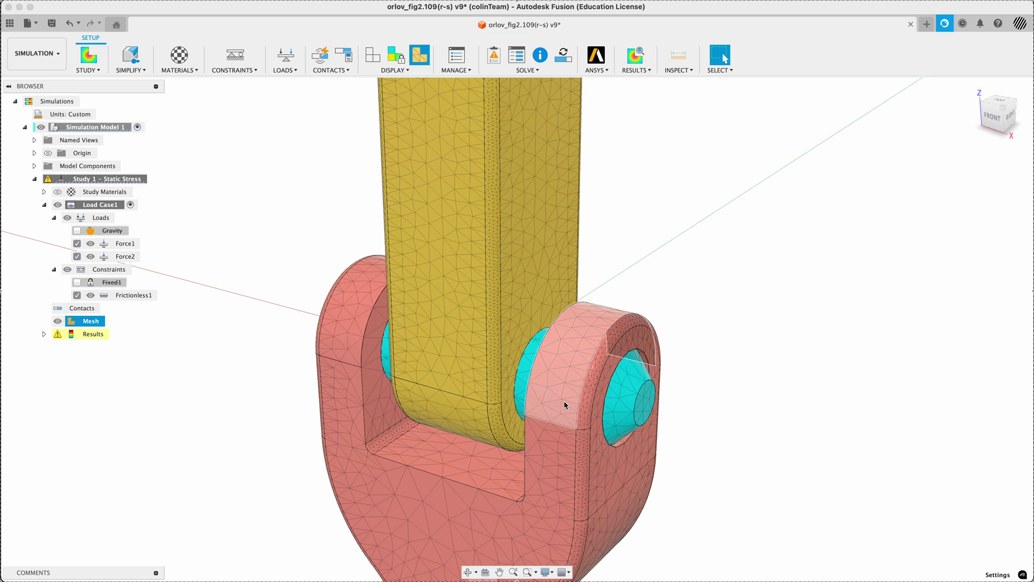
pyautogui.scroll(-2, 425, 256)
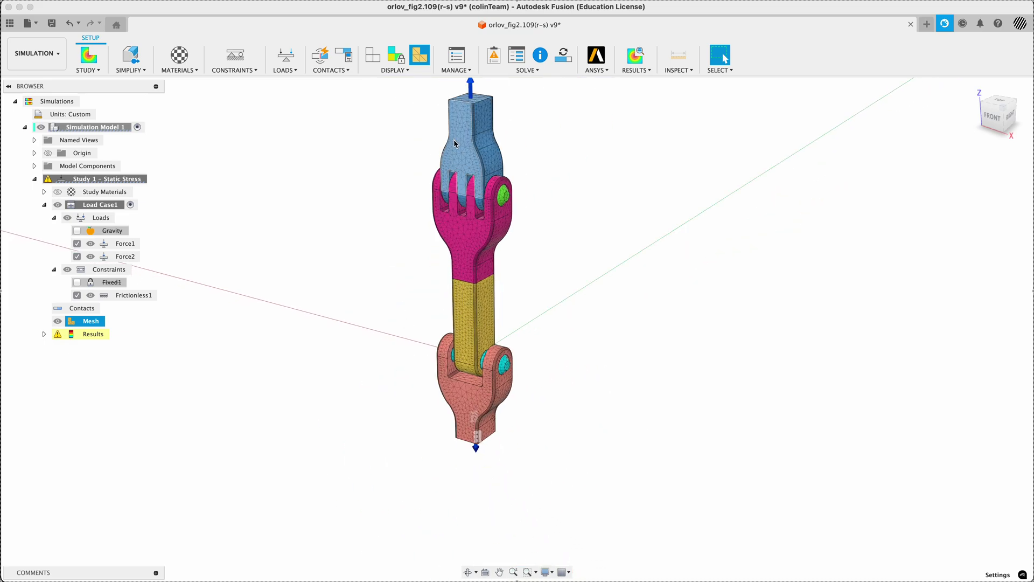
pyautogui.scroll(6, 464, 199)
pyautogui.scroll(-4, 337, 286)
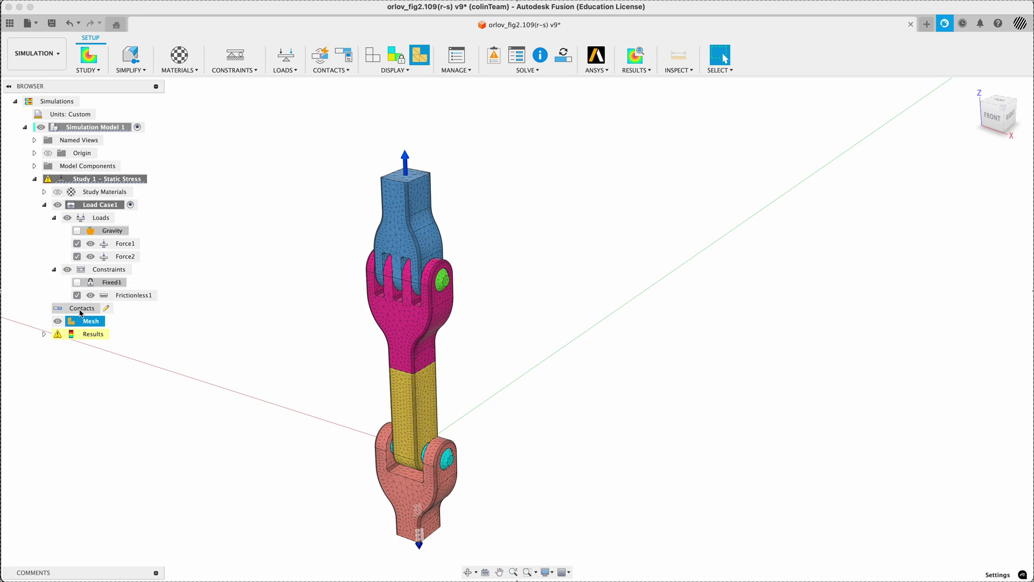
# Review the average element size and advanced options in the mesh settings and accept them as they are
pyautogui.doubleClick(114, 331)
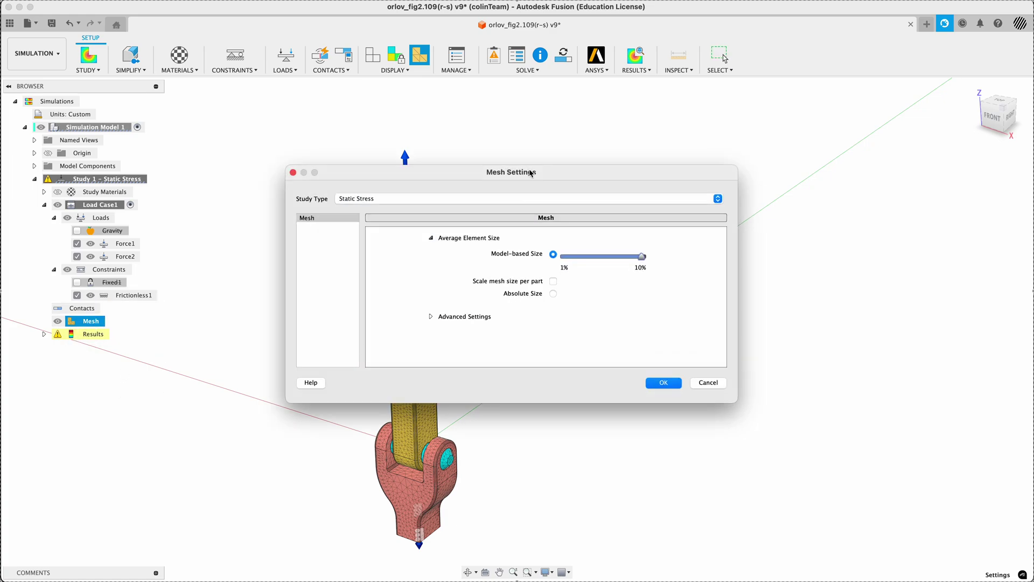
pyautogui.moveTo(515, 171); pyautogui.dragTo(733, 151)
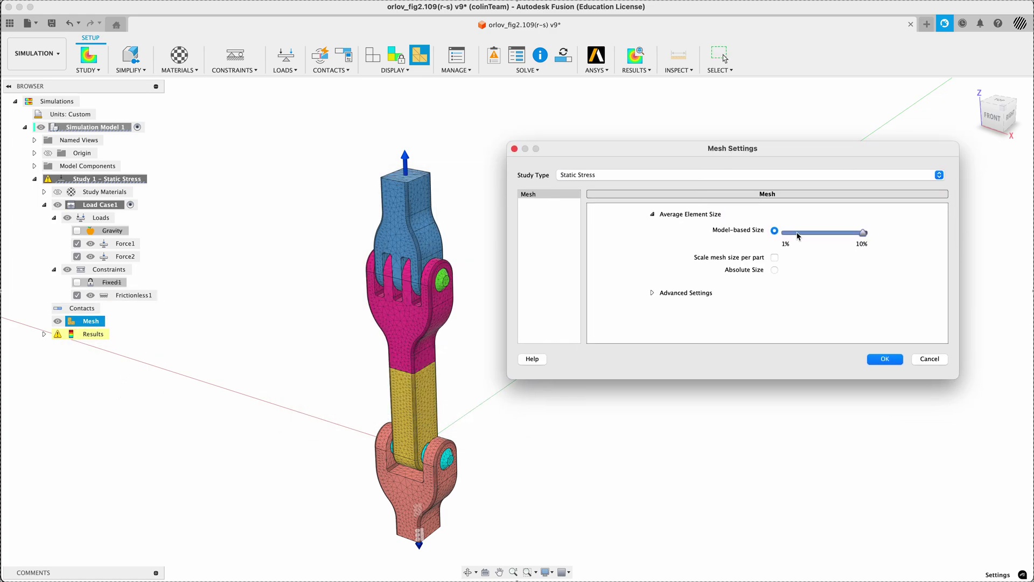
pyautogui.click(653, 294)
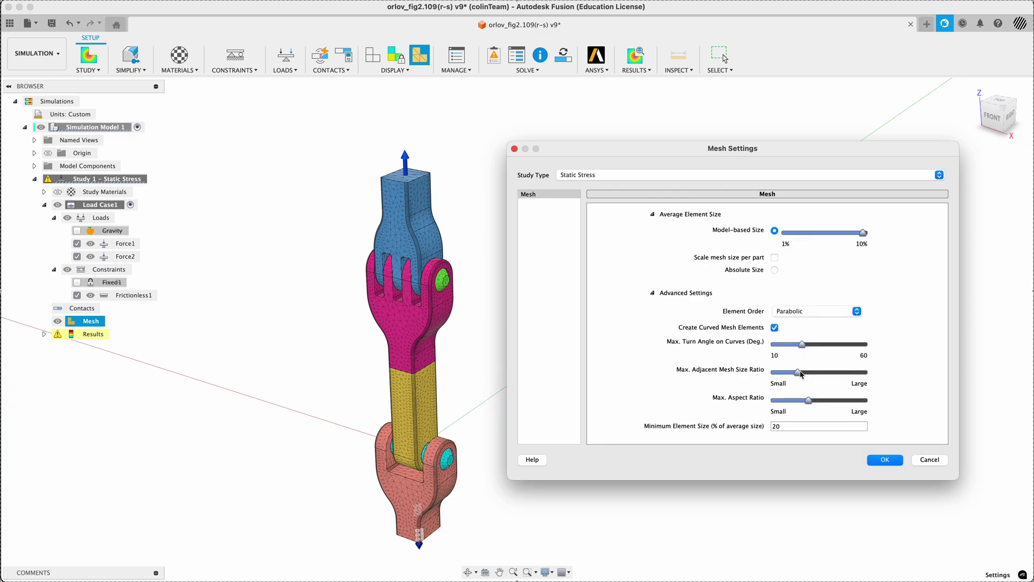
pyautogui.moveTo(805, 349)
pyautogui.moveTo(799, 376)
pyautogui.moveTo(810, 402)
pyautogui.click(895, 462)
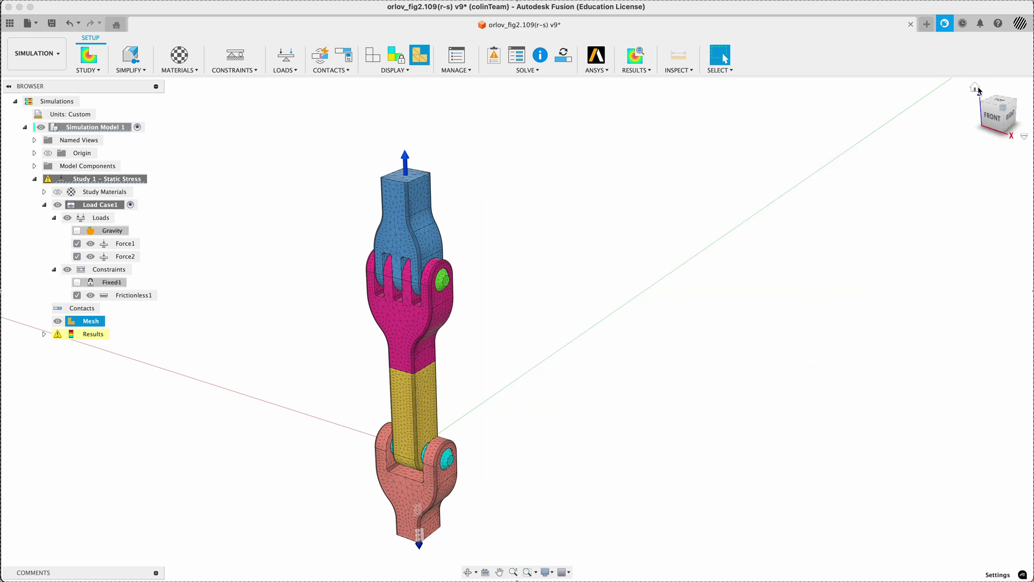
# Return to the home view and run the pre-check of the study setup, dismissing its report
pyautogui.click(976, 88)
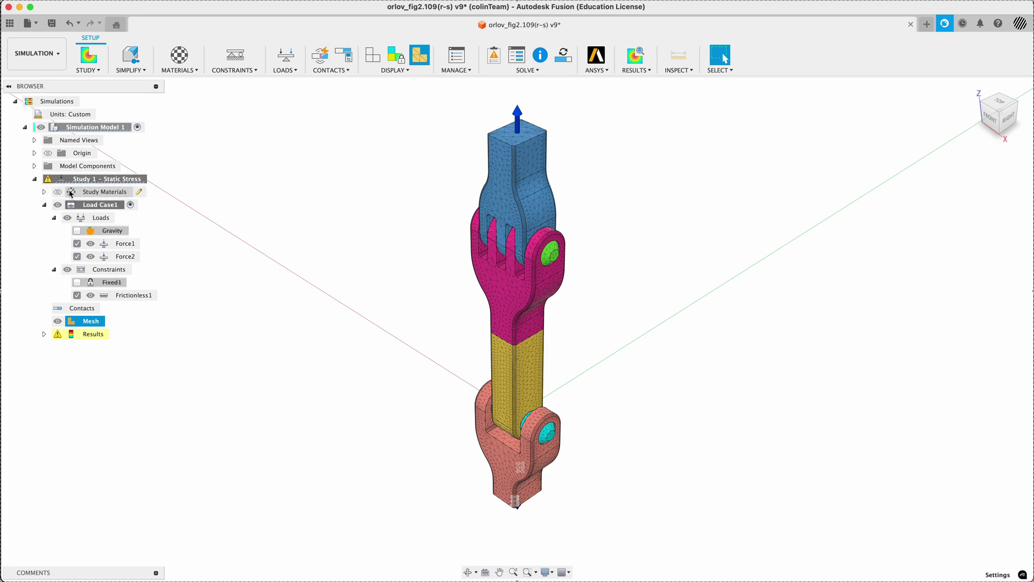
pyautogui.click(499, 60)
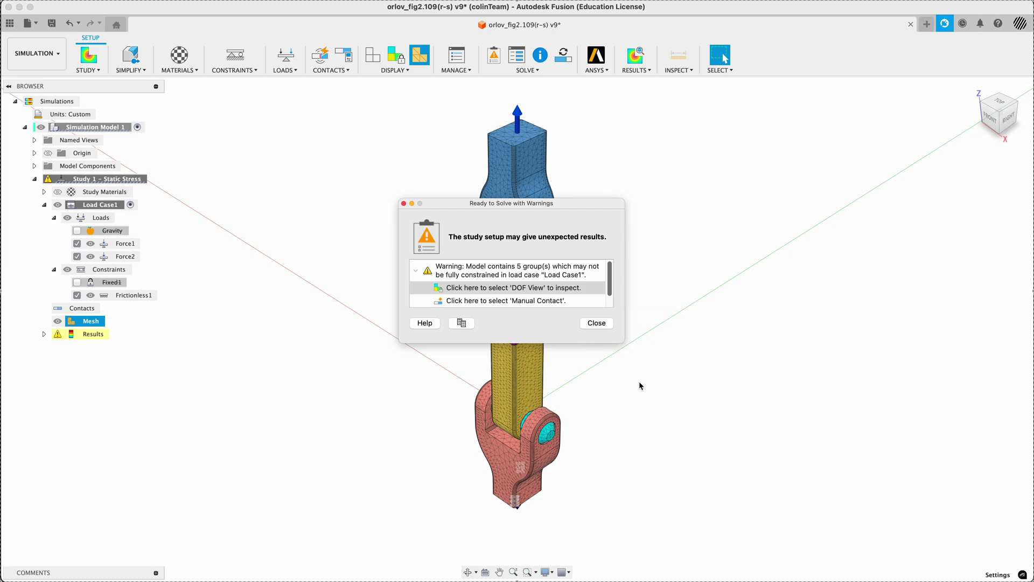
pyautogui.click(603, 324)
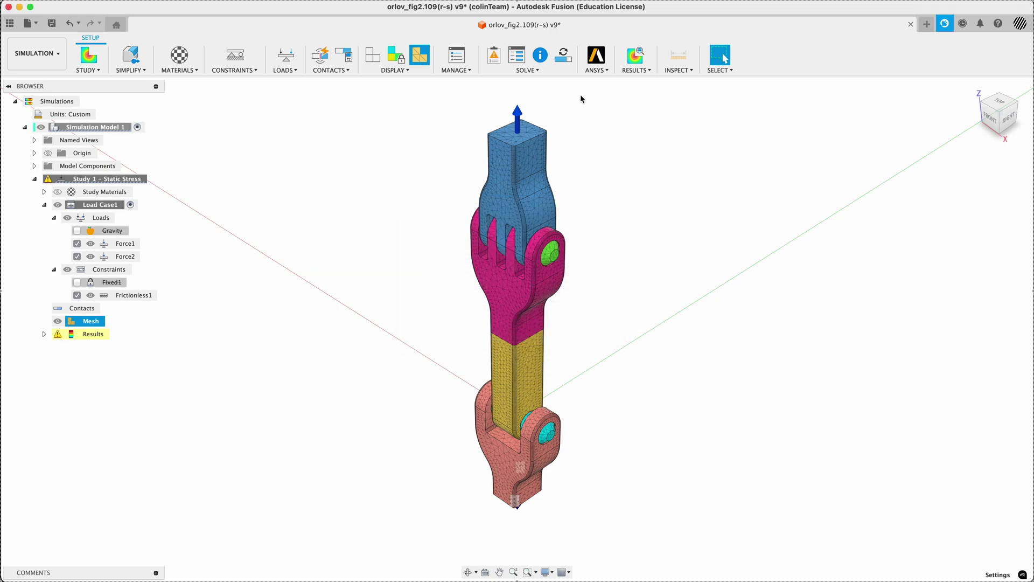
# Inspect the model in the degrees-of-freedom display and recheck the Remove rigid body modes option in the study settings
pyautogui.click(396, 55)
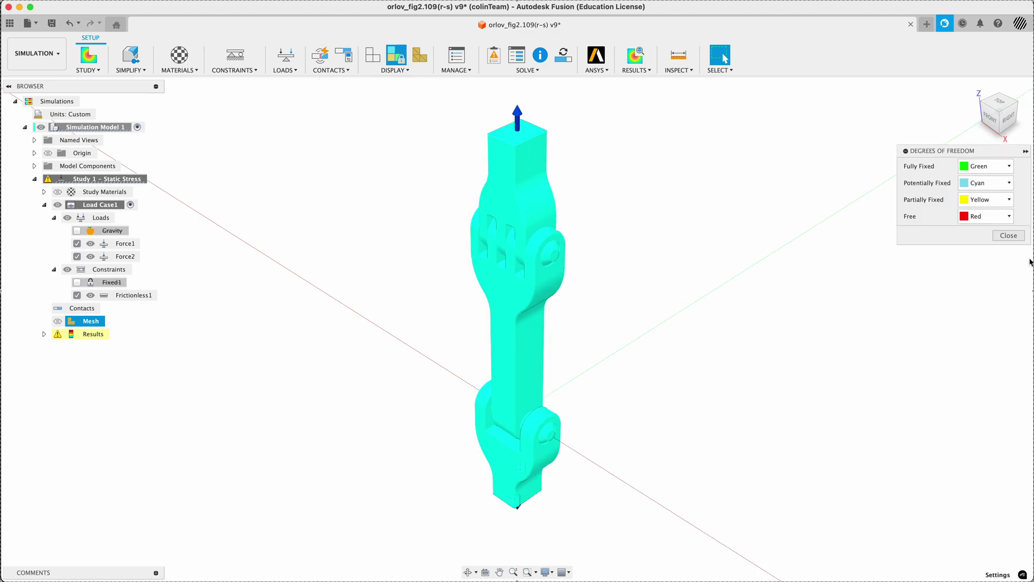
pyautogui.click(1008, 235)
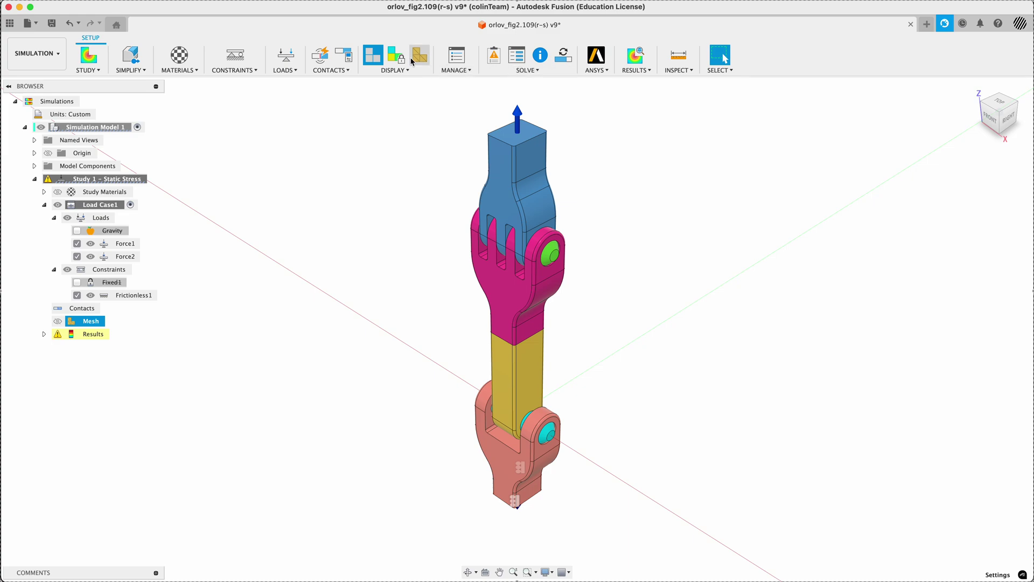
pyautogui.click(455, 56)
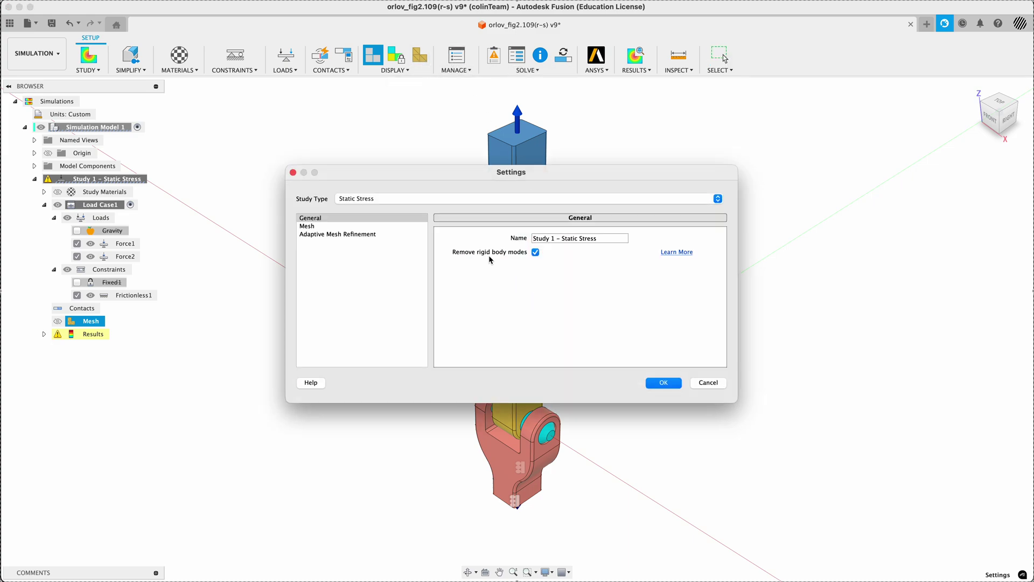
pyautogui.click(697, 386)
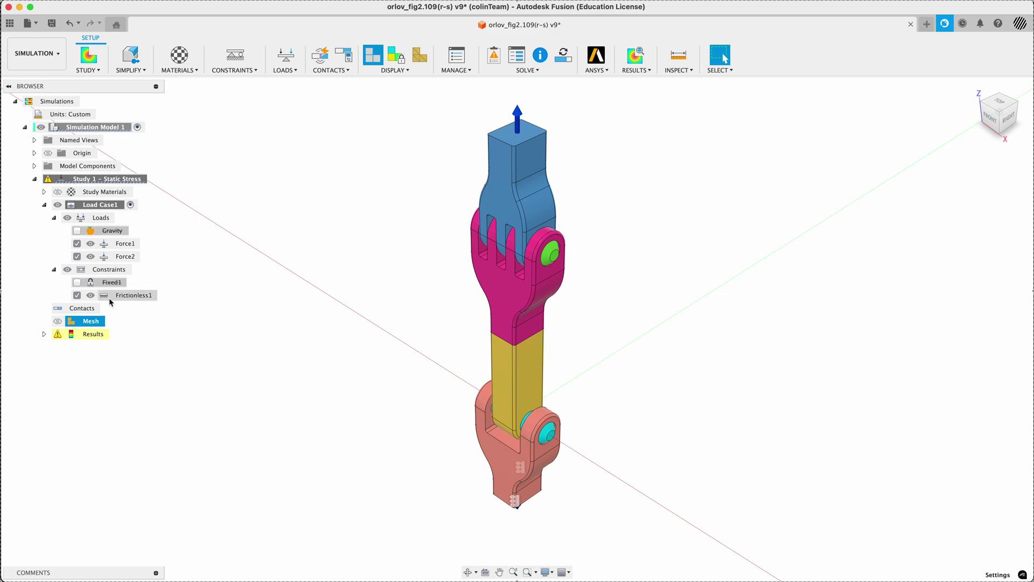
# Check the target faces, directions and magnitudes of Force1 and Force2, leaving both loads as they are
pyautogui.click(146, 244)
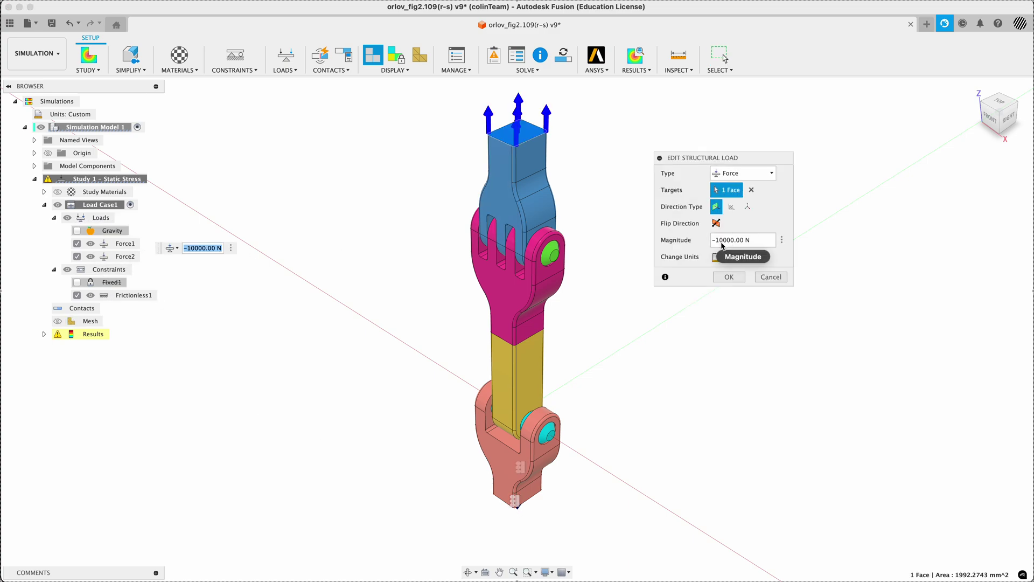
pyautogui.click(772, 277)
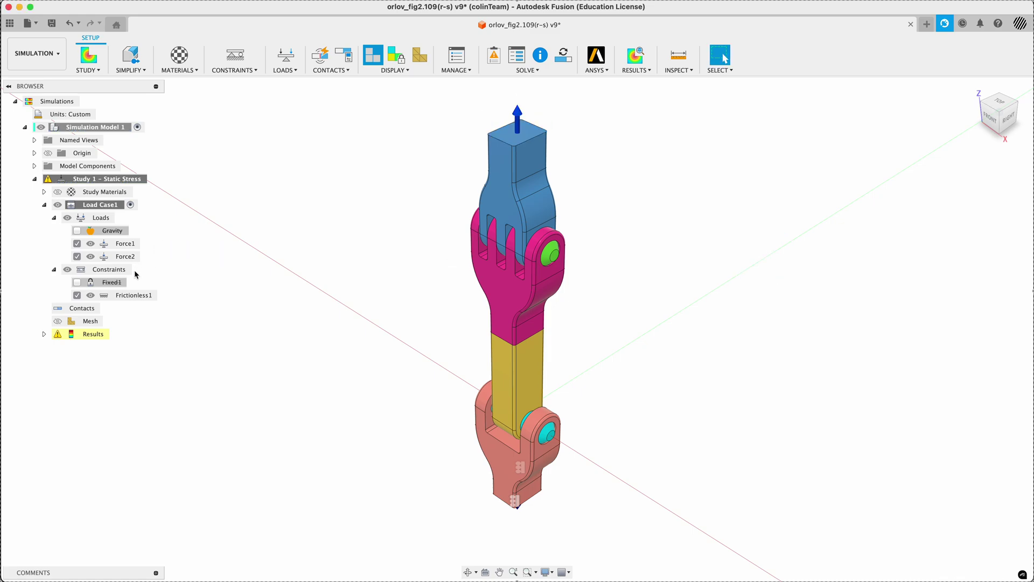
pyautogui.click(147, 257)
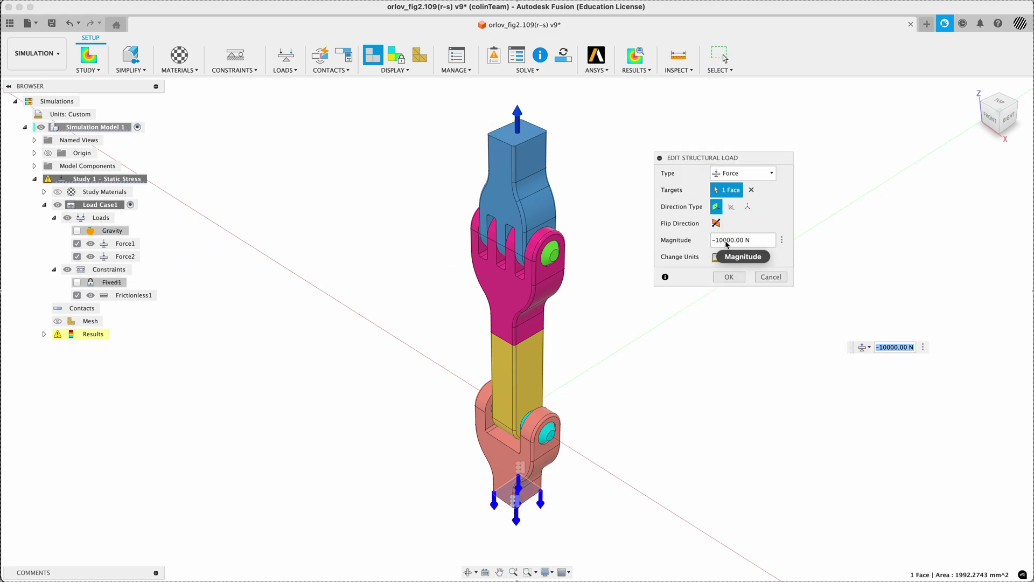
pyautogui.click(765, 277)
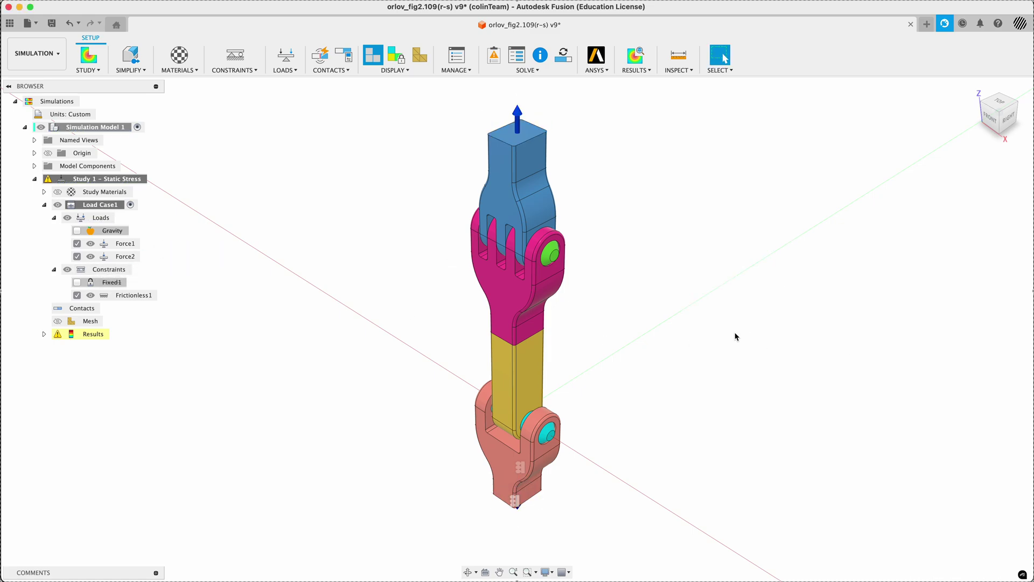
pyautogui.click(517, 117)
pyautogui.press('Escape')
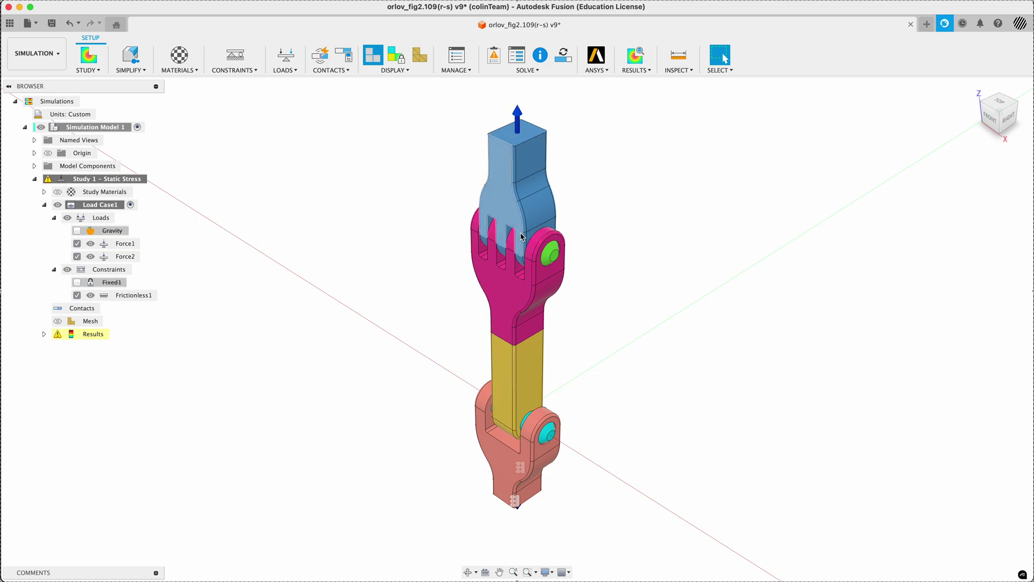
# Solve the Study 1 - Static Stress study, check its job status details, and dismiss the status report and job notification
pyautogui.click(563, 56)
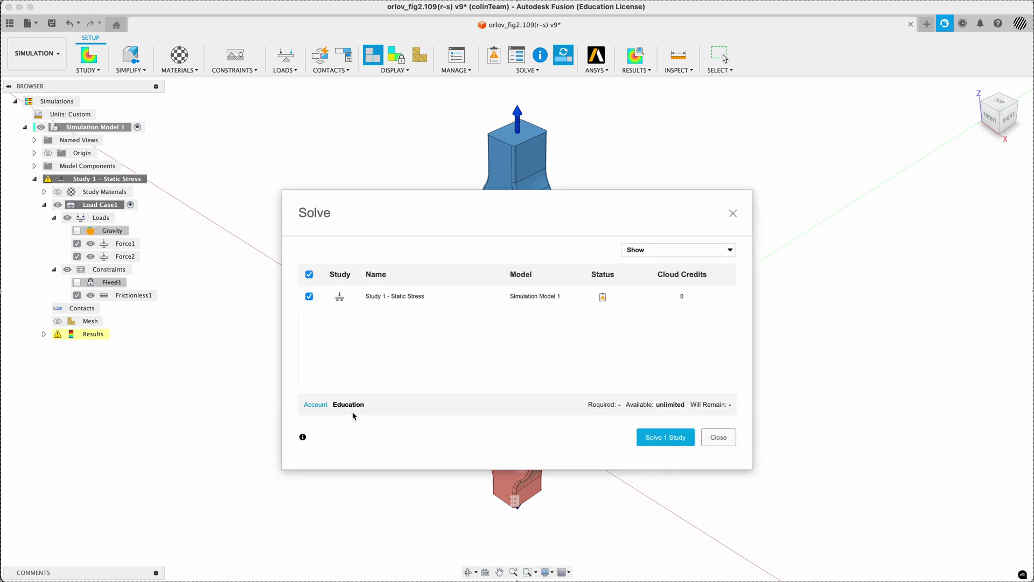
pyautogui.click(658, 439)
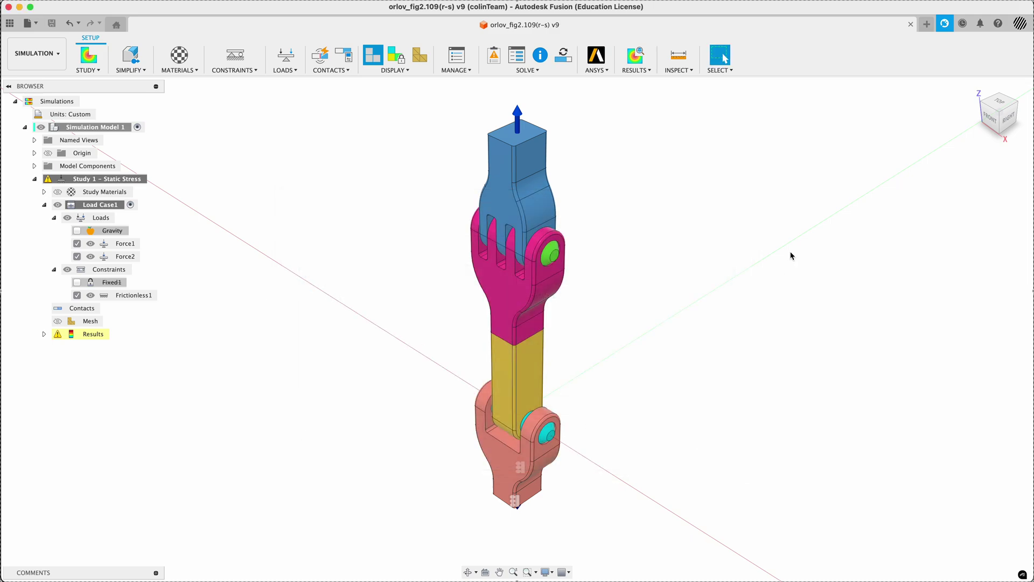
pyautogui.click(291, 256)
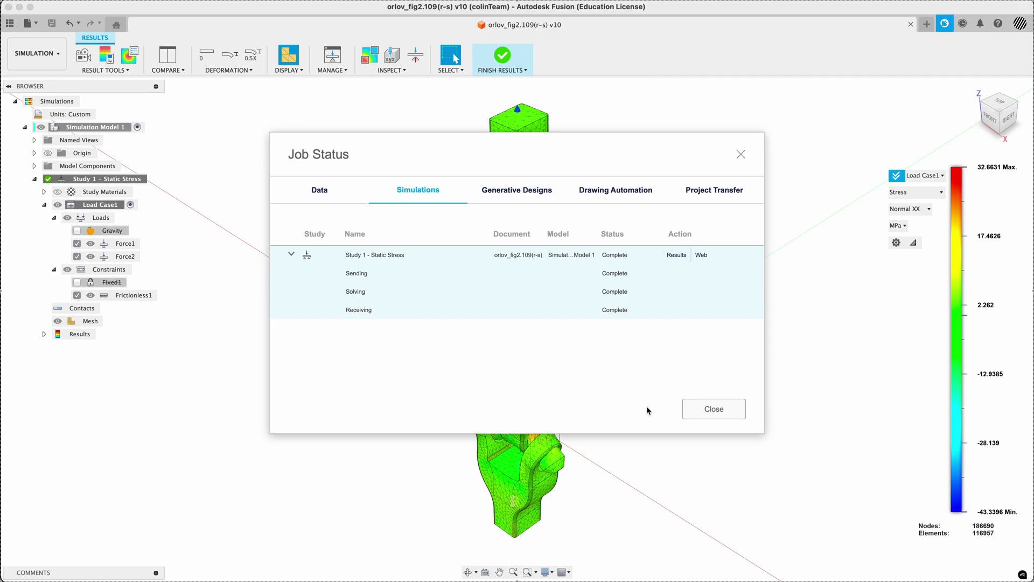
pyautogui.click(714, 409)
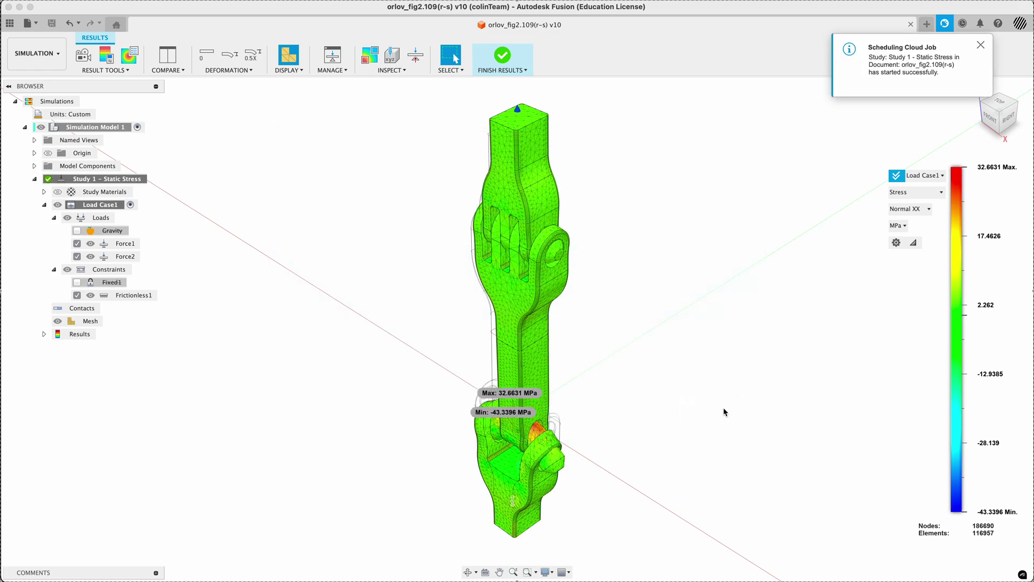
pyautogui.click(981, 45)
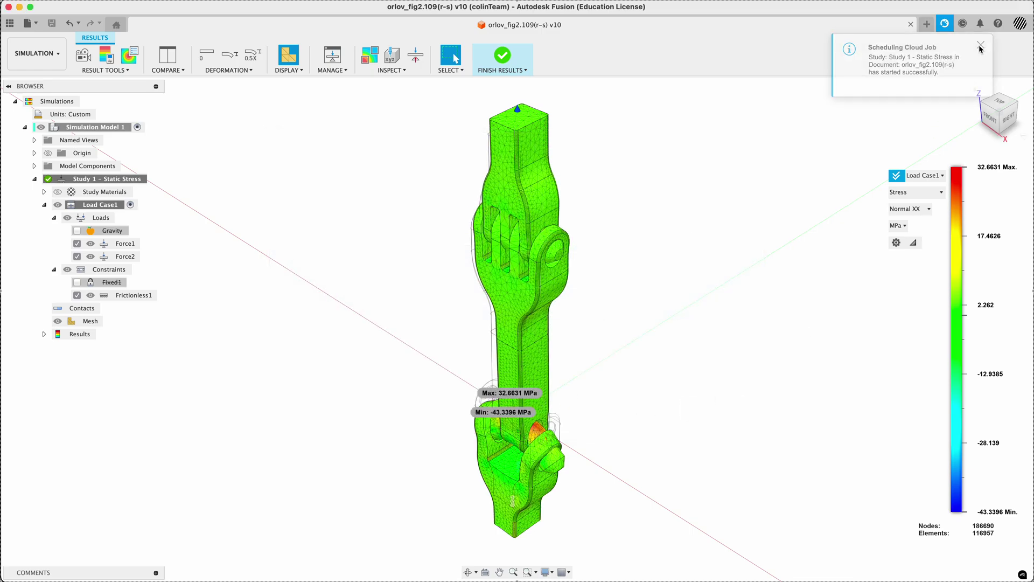
# Set the result deformation scale to 0.5X and show the whole assembly from the front
pyautogui.click(252, 58)
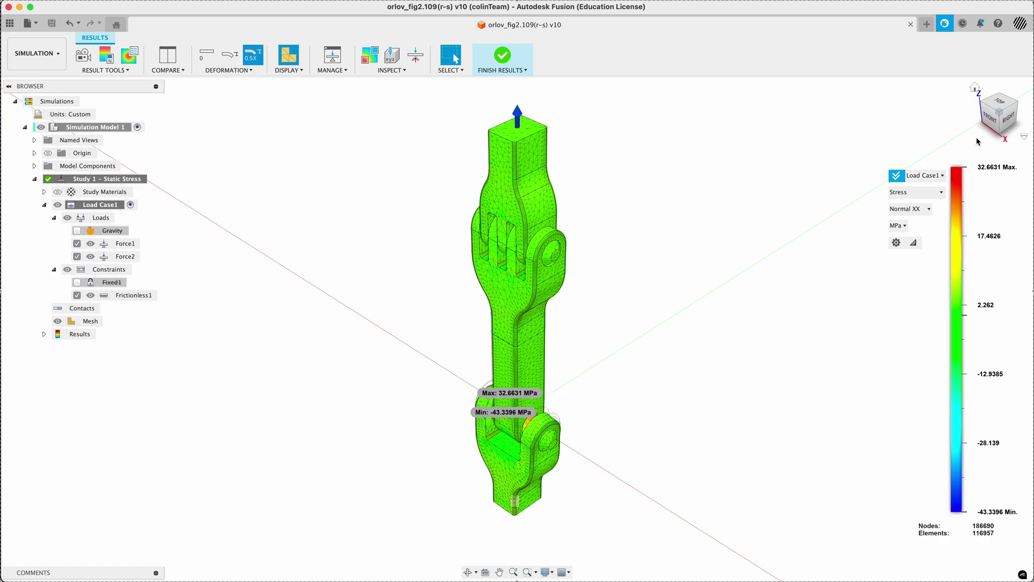
pyautogui.click(993, 122)
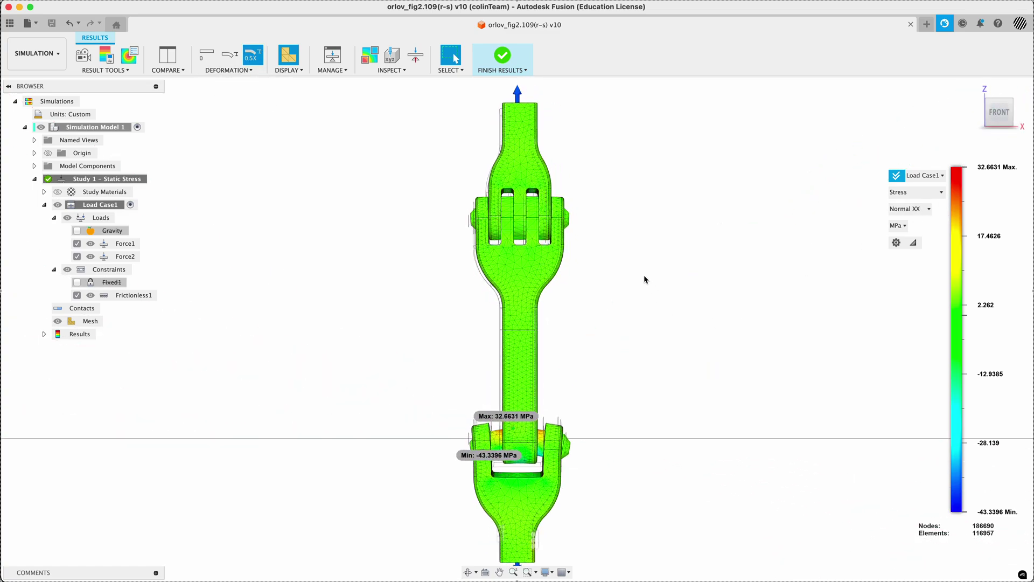
pyautogui.scroll(-2, 645, 279)
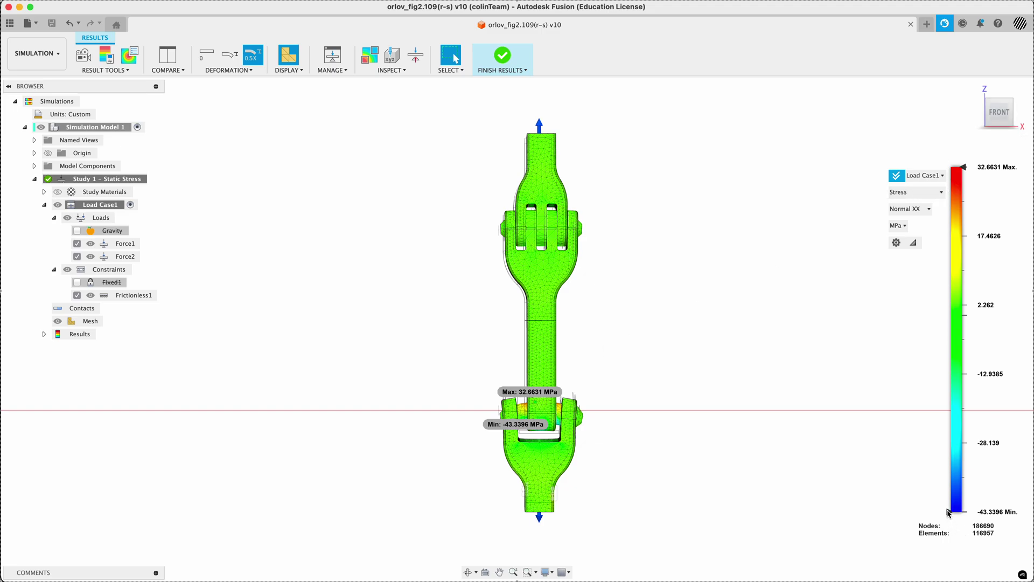
# Raise the lower threshold of the Normal XX stress legend to about 21.26 MPa and examine bending in the lower pin
pyautogui.moveTo(951, 507); pyautogui.dragTo(952, 477)
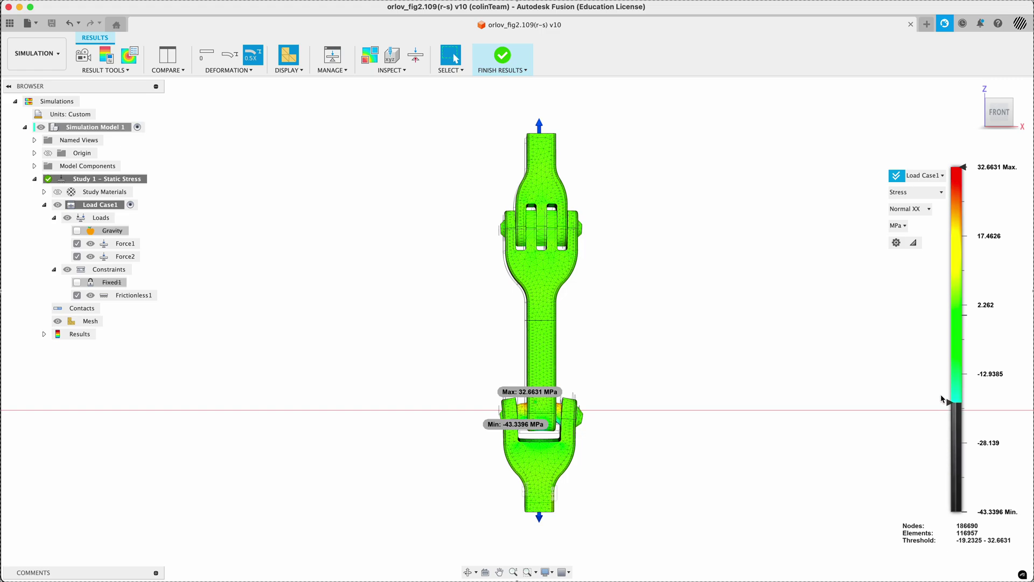
pyautogui.moveTo(939, 376); pyautogui.dragTo(950, 529)
pyautogui.moveTo(949, 472); pyautogui.dragTo(959, 219)
pyautogui.scroll(10, 550, 406)
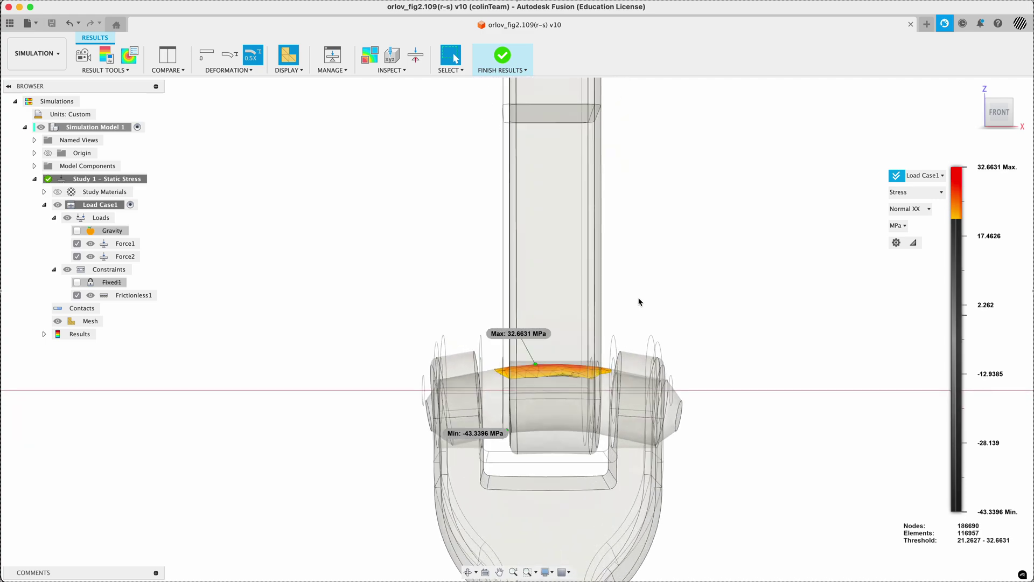
pyautogui.scroll(5, 612, 253)
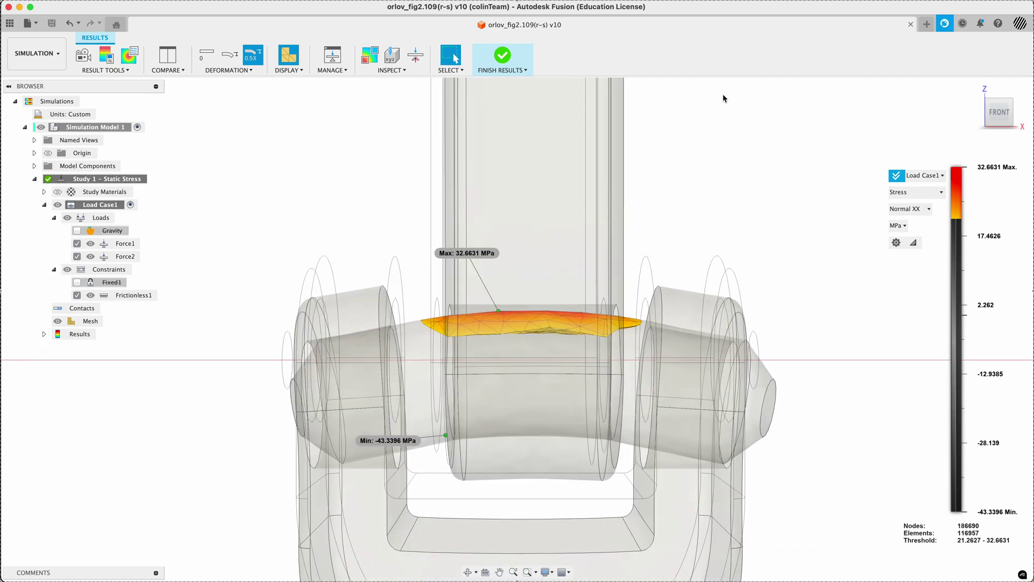
pyautogui.scroll(-3, 687, 238)
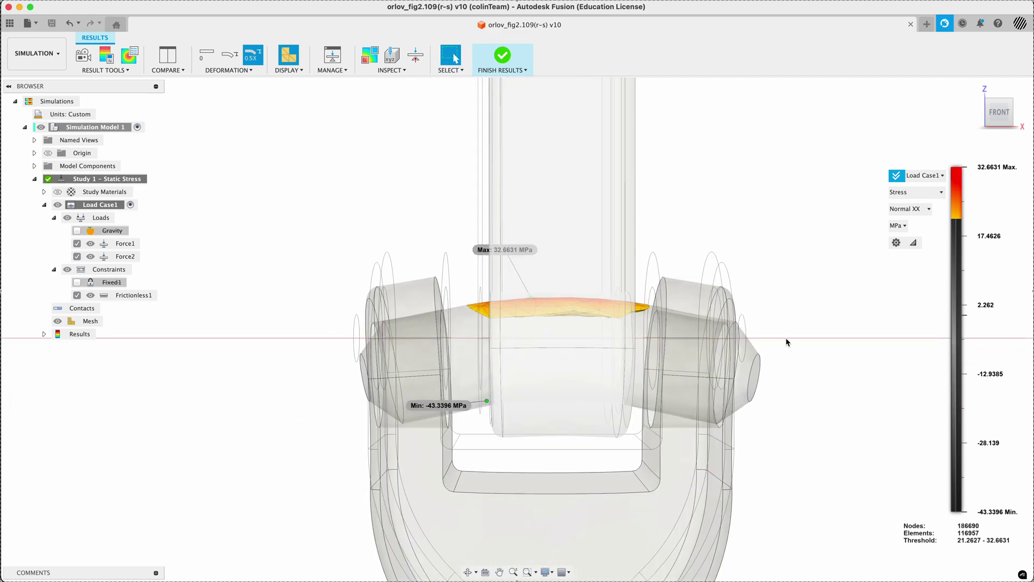
pyautogui.scroll(-3, 776, 314)
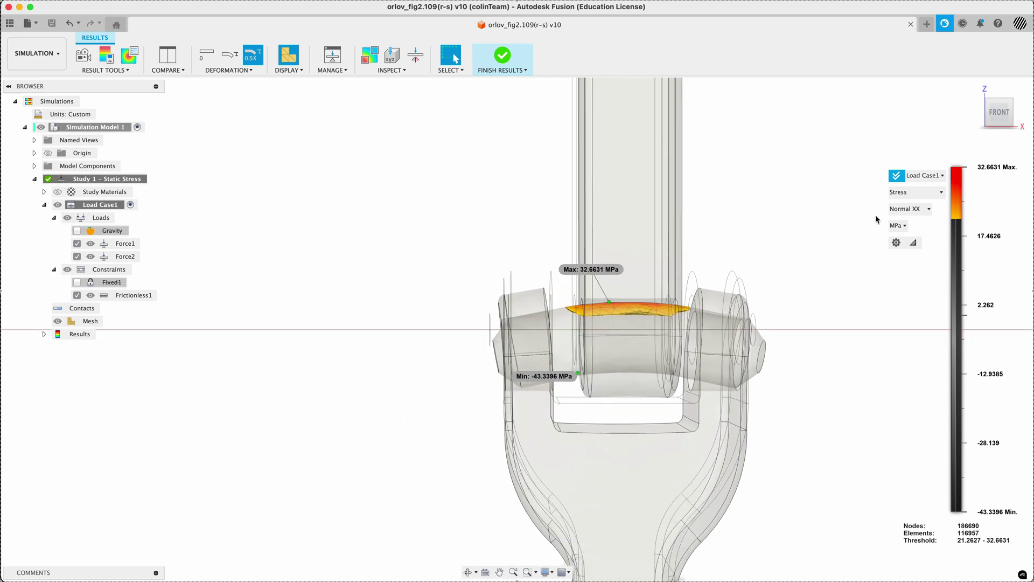
# Switch the stress plot from Normal XX to von Mises and bring both joints into comparison
pyautogui.click(916, 209)
pyautogui.click(916, 222)
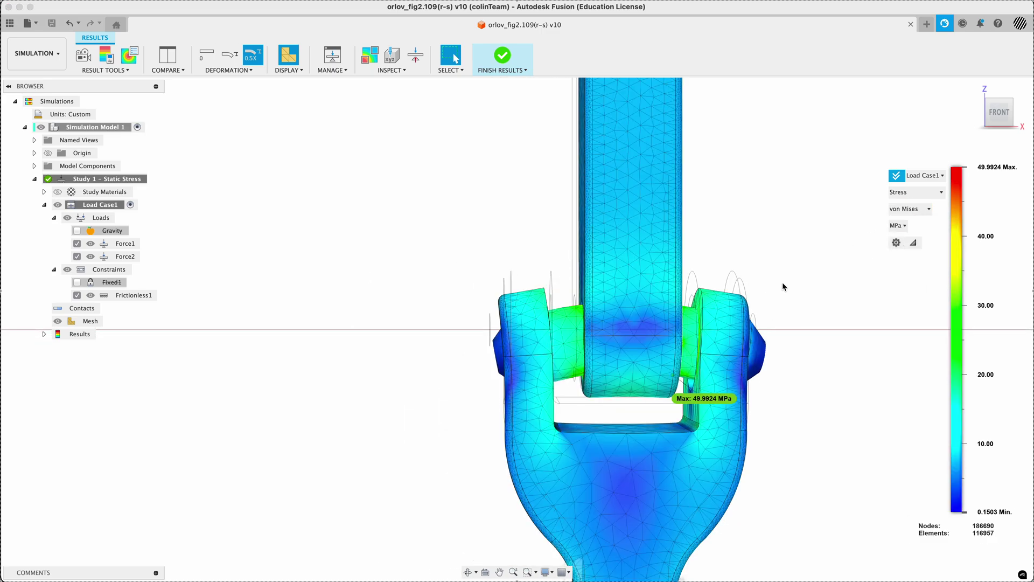
pyautogui.scroll(-5, 784, 286)
pyautogui.moveTo(797, 261); pyautogui.dragTo(681, 321, button='middle')
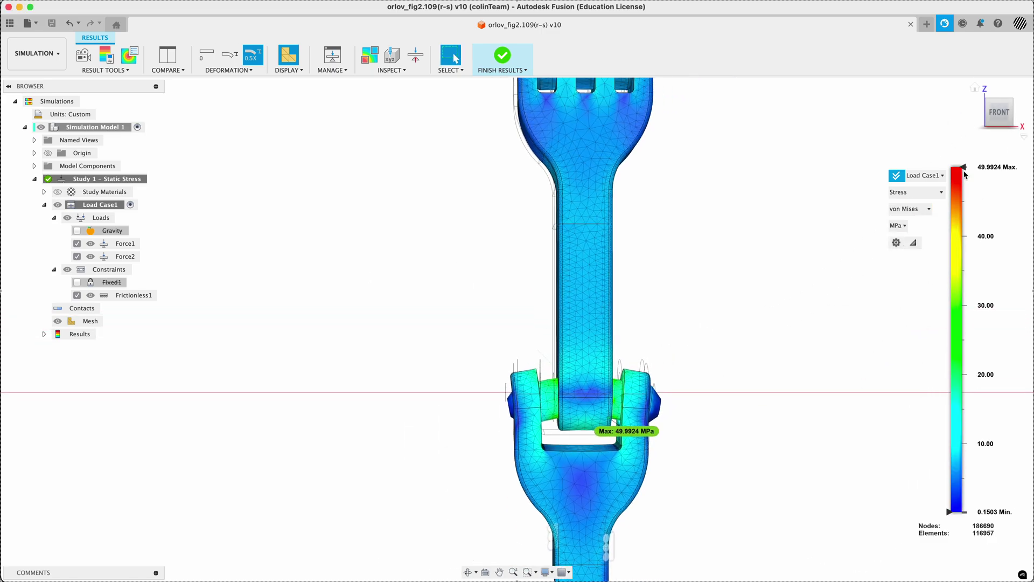
# Raise the lower von Mises threshold to about 13.86 MPa and inspect the stressed regions of both joints
pyautogui.moveTo(949, 512)
pyautogui.mouseDown()
pyautogui.moveTo(954, 388)
pyautogui.moveTo(949, 419)
pyautogui.mouseUp()
pyautogui.scroll(-3, 792, 343)
pyautogui.scroll(3, 700, 194)
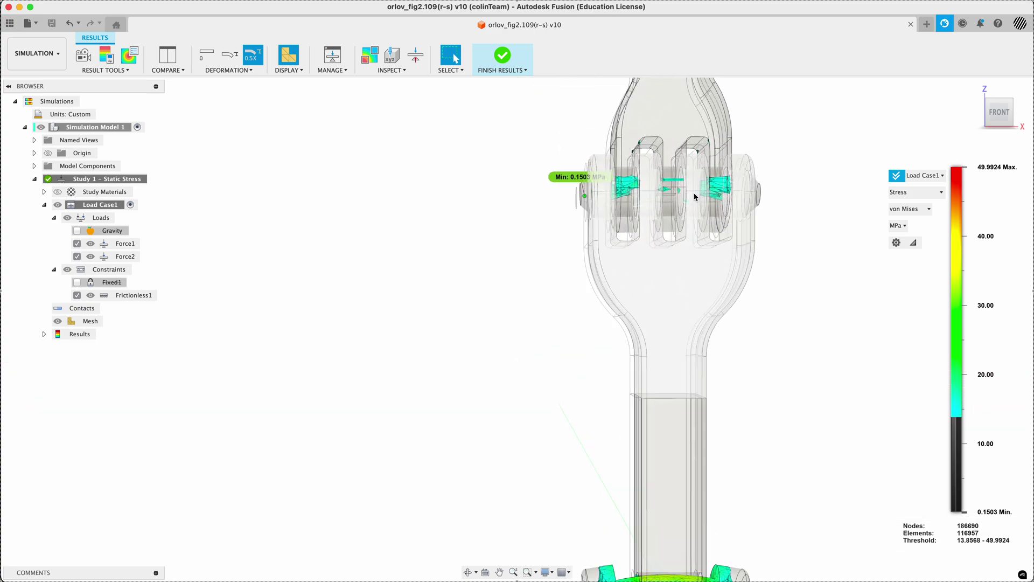
pyautogui.scroll(-4, 676, 499)
pyautogui.scroll(5, 676, 498)
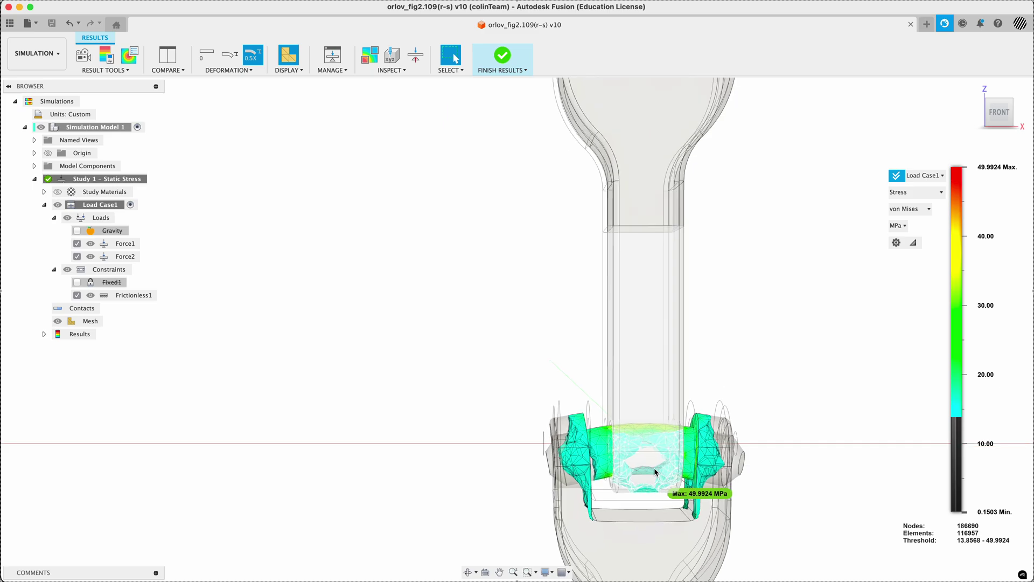
pyautogui.moveTo(773, 326)
pyautogui.keyDown('shift'); pyautogui.mouseDown(button='middle')
pyautogui.moveTo(772, 292)
pyautogui.moveTo(772, 308)
pyautogui.mouseUp(button='middle'); pyautogui.keyUp('shift')
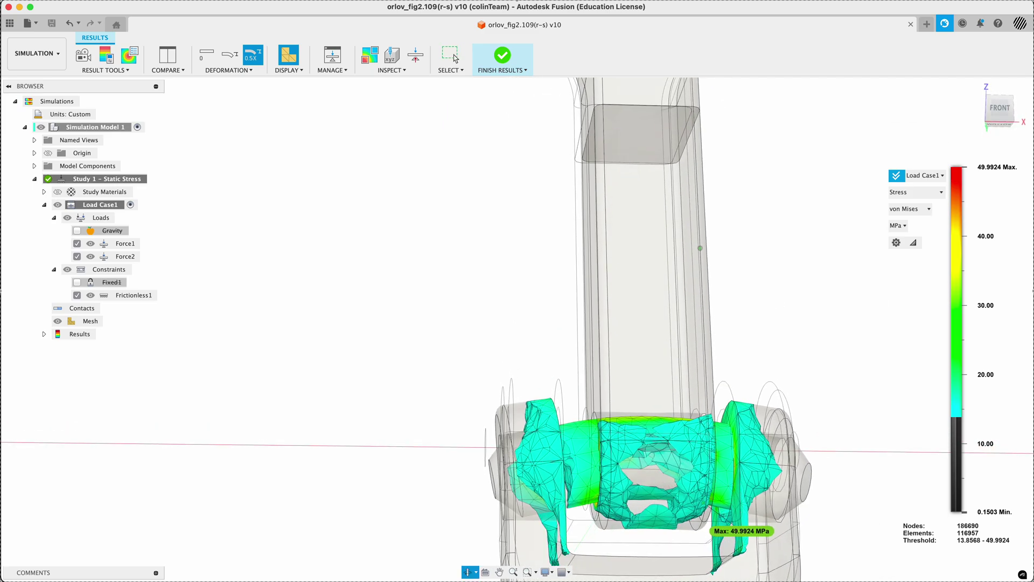
# Expand the r_bad and s_better assemblies under the model components to reach their individual parts
pyautogui.click(654, 353)
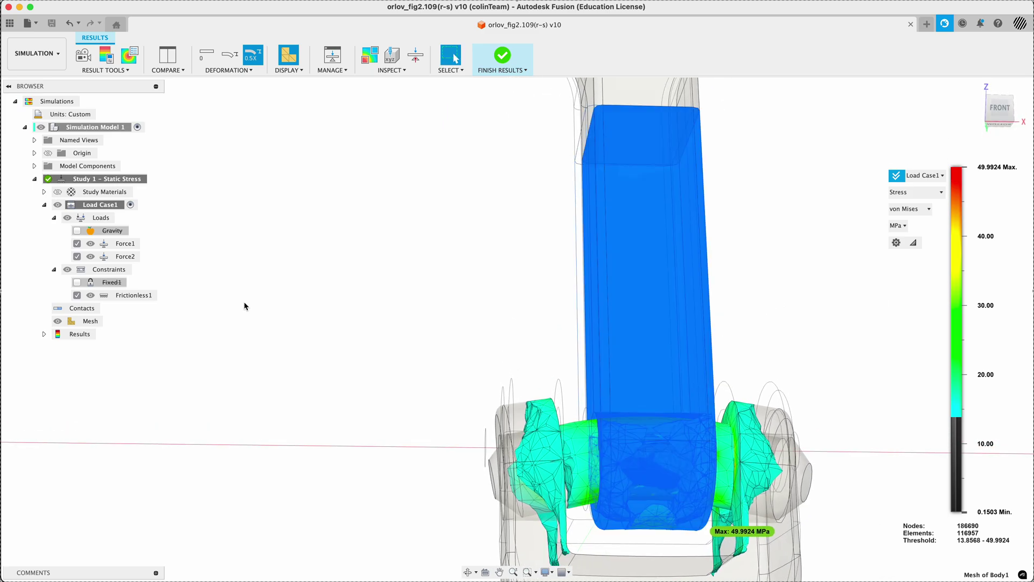
pyautogui.click(34, 166)
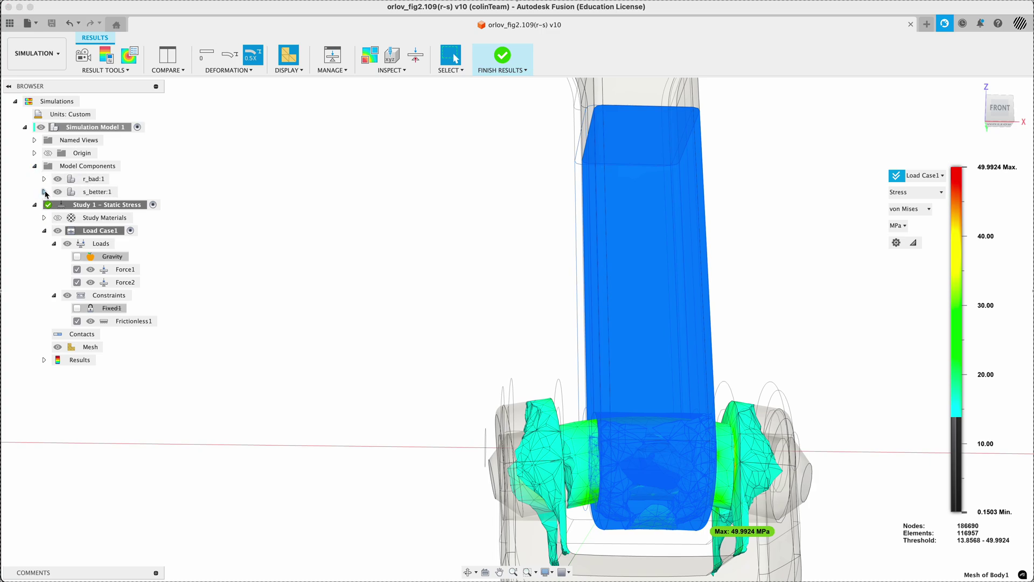
pyautogui.click(44, 192)
pyautogui.click(45, 179)
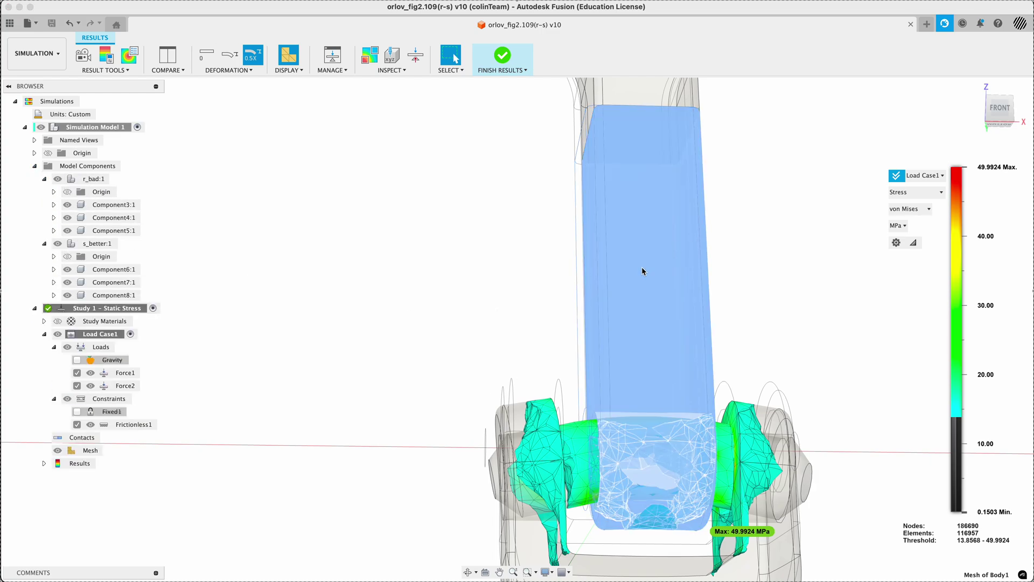
pyautogui.click(195, 217)
# Identify the r_bad parts by toggling Component5 and Component4, and hide Component3 to examine the stress in the pin
pyautogui.click(68, 230)
pyautogui.click(68, 230)
pyautogui.click(67, 218)
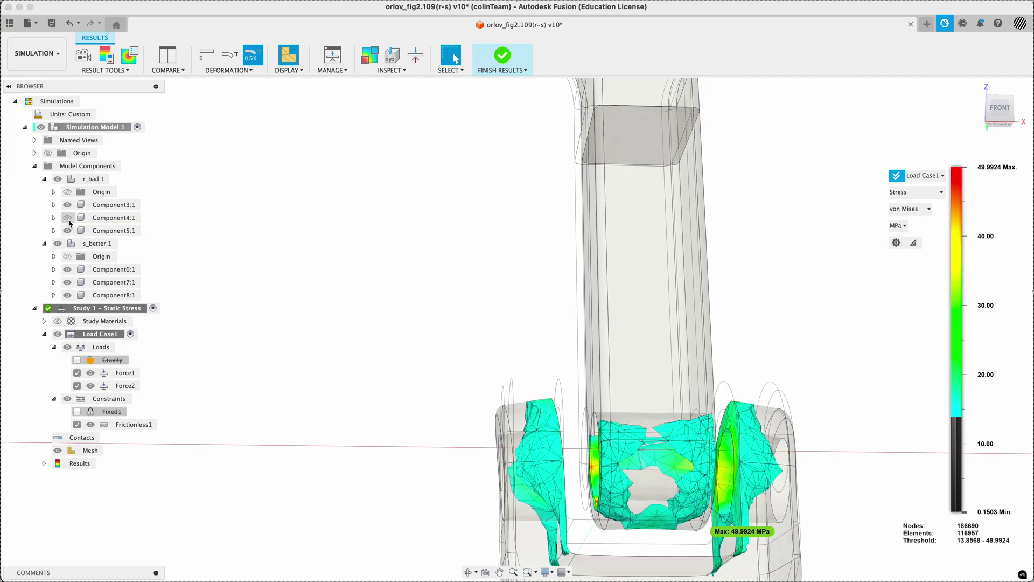
pyautogui.click(67, 219)
pyautogui.click(67, 205)
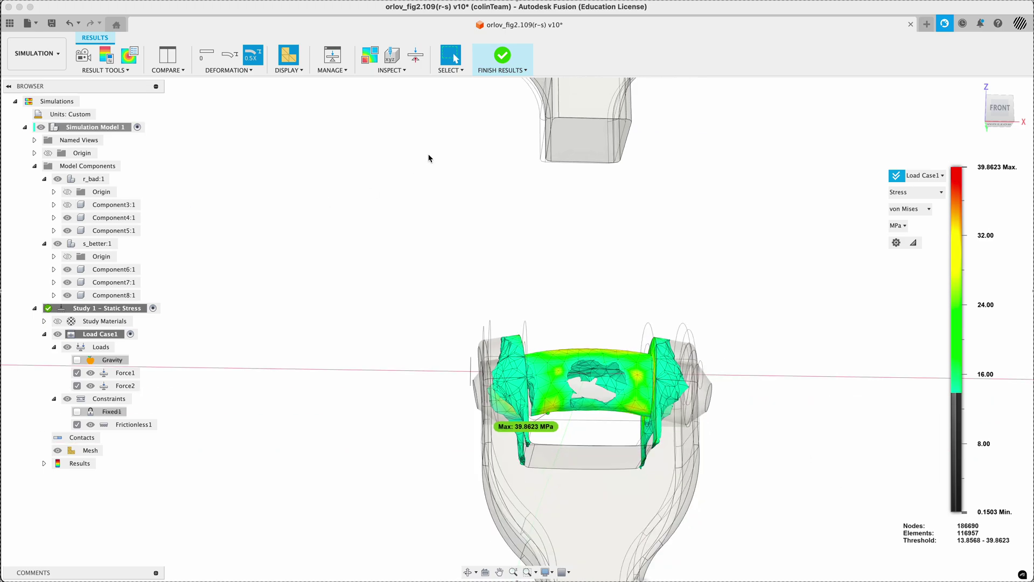
pyautogui.keyDown('shift'); pyautogui.moveTo(424, 227); pyautogui.dragTo(431, 254, button='middle'); pyautogui.keyUp('shift')
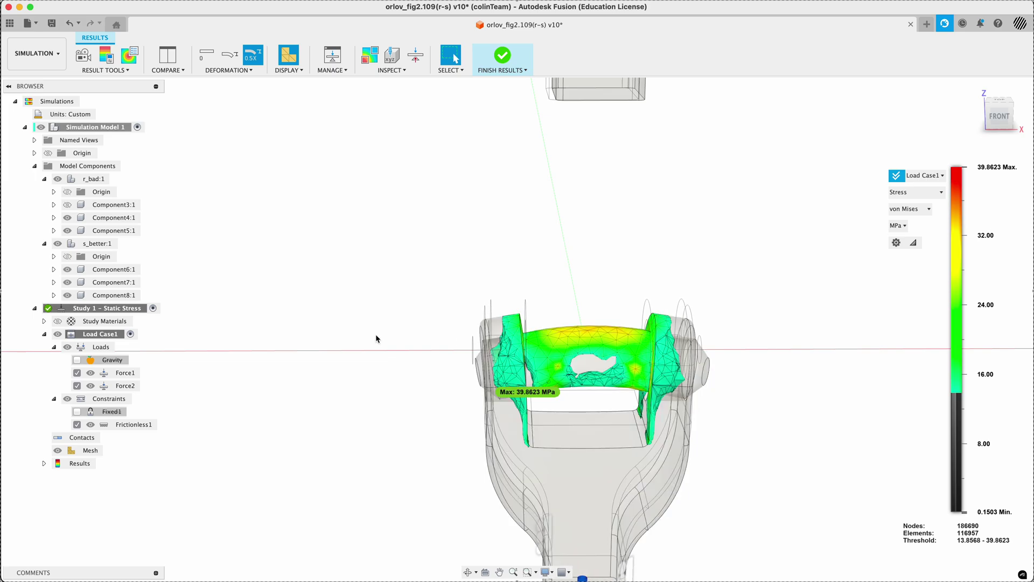
# Show Component3 and hide Component4 and Component5 to examine the stress around the hole of the r_bad rod
pyautogui.click(67, 205)
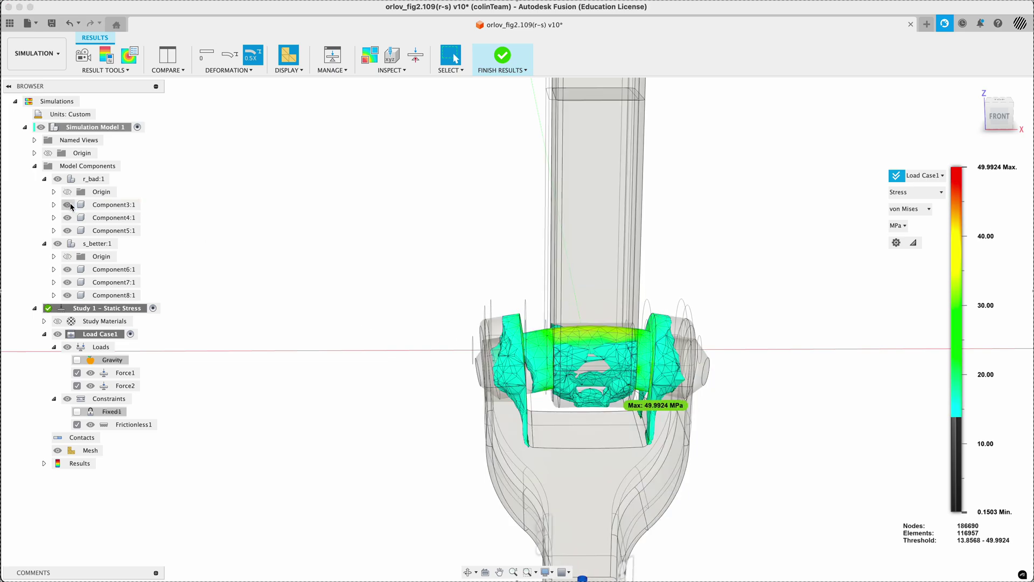
pyautogui.click(68, 230)
pyautogui.click(67, 218)
pyautogui.moveTo(249, 289)
pyautogui.keyDown('shift'); pyautogui.mouseDown(button='middle')
pyautogui.moveTo(320, 268)
pyautogui.moveTo(246, 304)
pyautogui.mouseUp(button='middle'); pyautogui.keyUp('shift')
pyautogui.scroll(5, 564, 324)
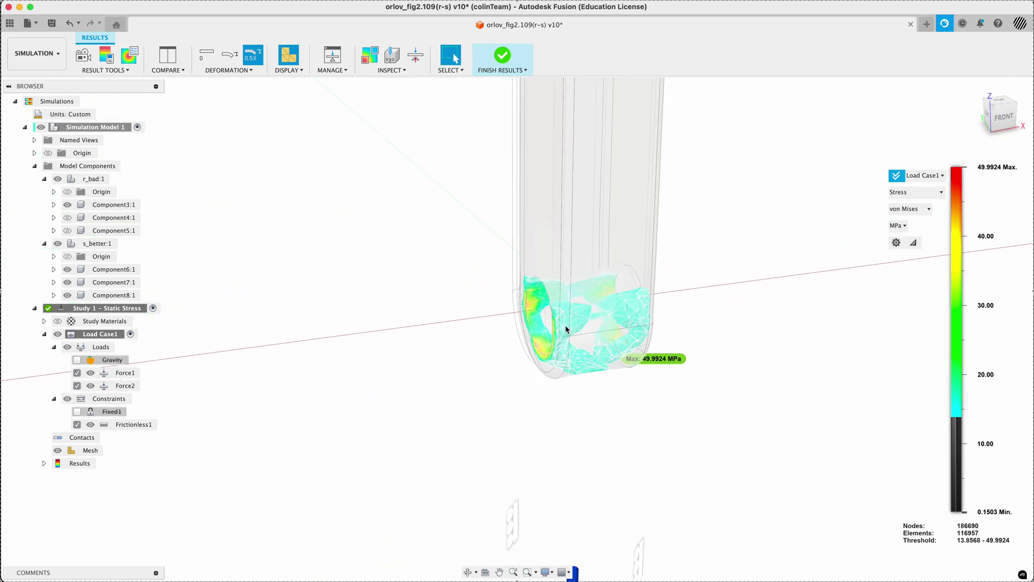
pyautogui.scroll(-3, 463, 381)
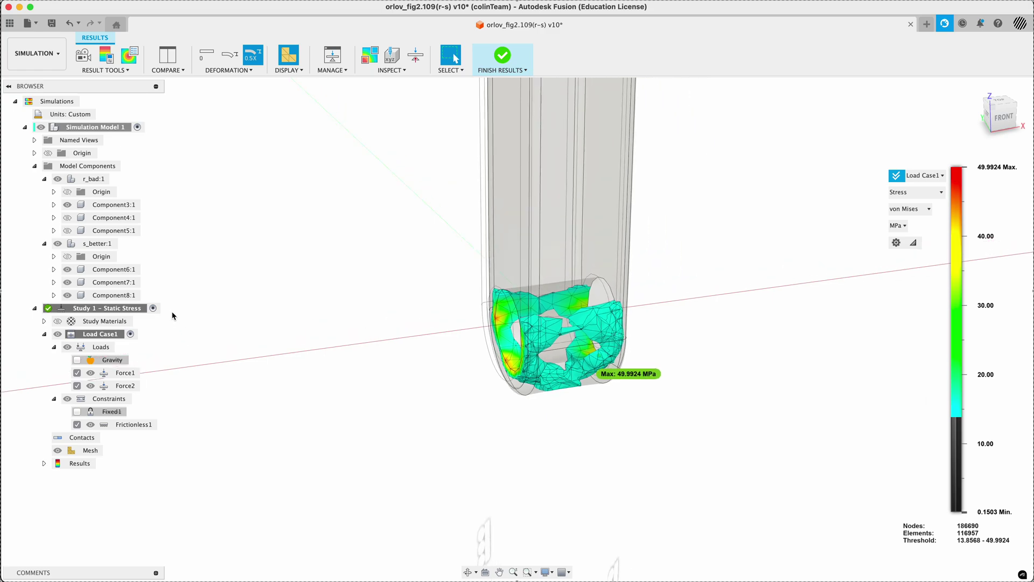
# Show Component4 and Component5 again and hide the whole r_bad assembly
pyautogui.click(67, 217)
pyautogui.click(67, 231)
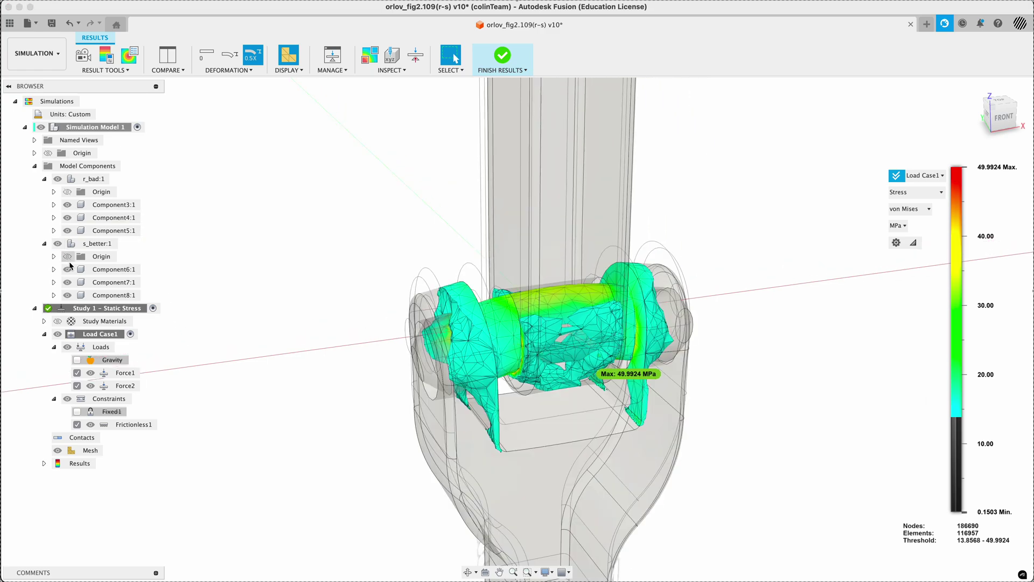
pyautogui.click(57, 179)
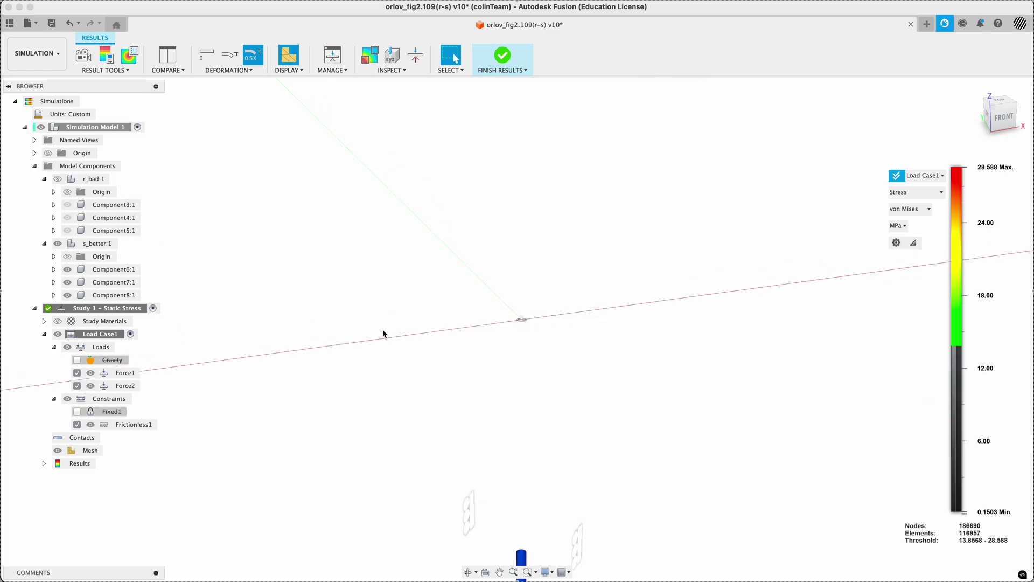
# Hide Component6 and Component7 of s_better and lower the von Mises threshold to about 6.19 MPa to examine its pin
pyautogui.scroll(-3, 386, 329)
pyautogui.scroll(-3, 390, 330)
pyautogui.scroll(5, 457, 100)
pyautogui.scroll(4, 417, 166)
pyautogui.keyDown('shift'); pyautogui.moveTo(805, 385); pyautogui.dragTo(781, 380, button='middle'); pyautogui.keyUp('shift')
pyautogui.click(68, 271)
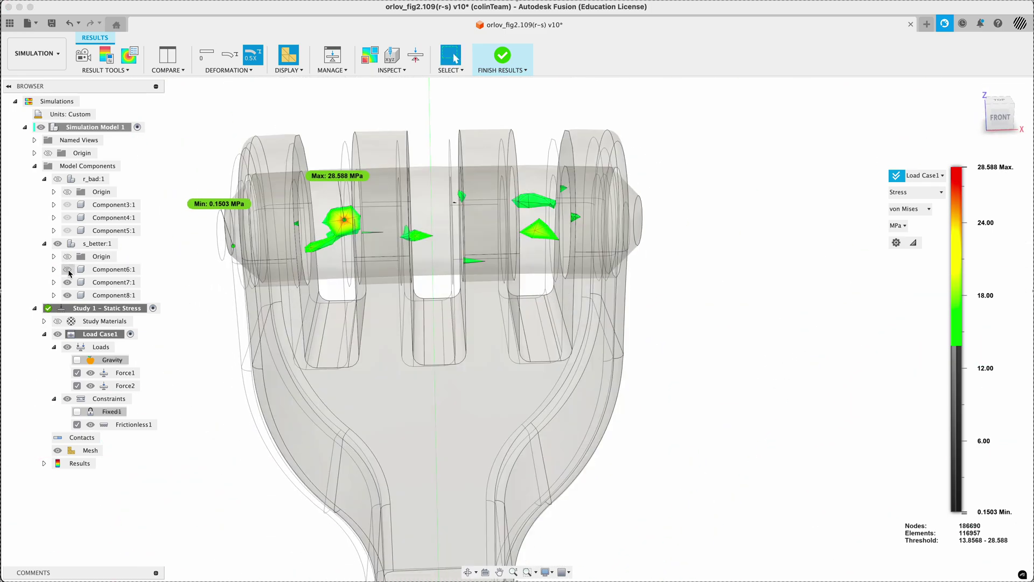
pyautogui.click(67, 283)
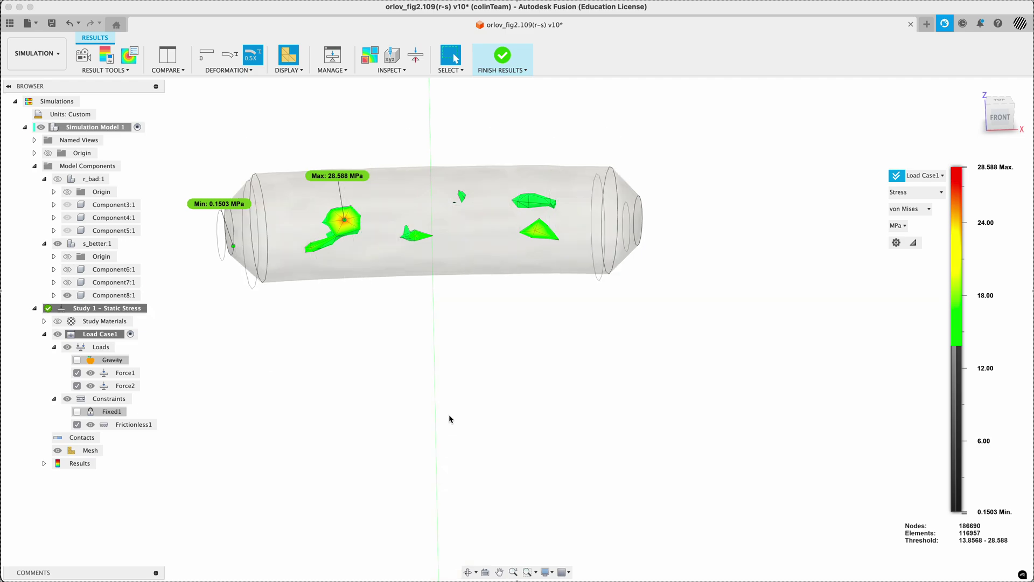
pyautogui.moveTo(950, 347); pyautogui.dragTo(922, 440)
pyautogui.keyDown('shift'); pyautogui.moveTo(709, 388); pyautogui.dragTo(701, 366, button='middle'); pyautogui.keyUp('shift')
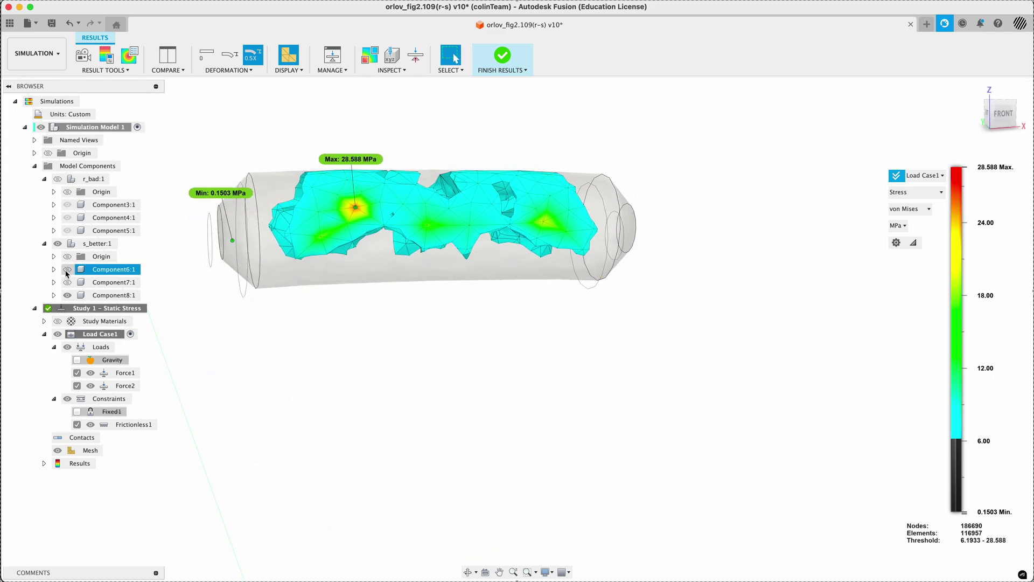
# Show Component6 and Component7 again and inspect the stressed regions across the complete s_better joint
pyautogui.click(67, 270)
pyautogui.click(66, 282)
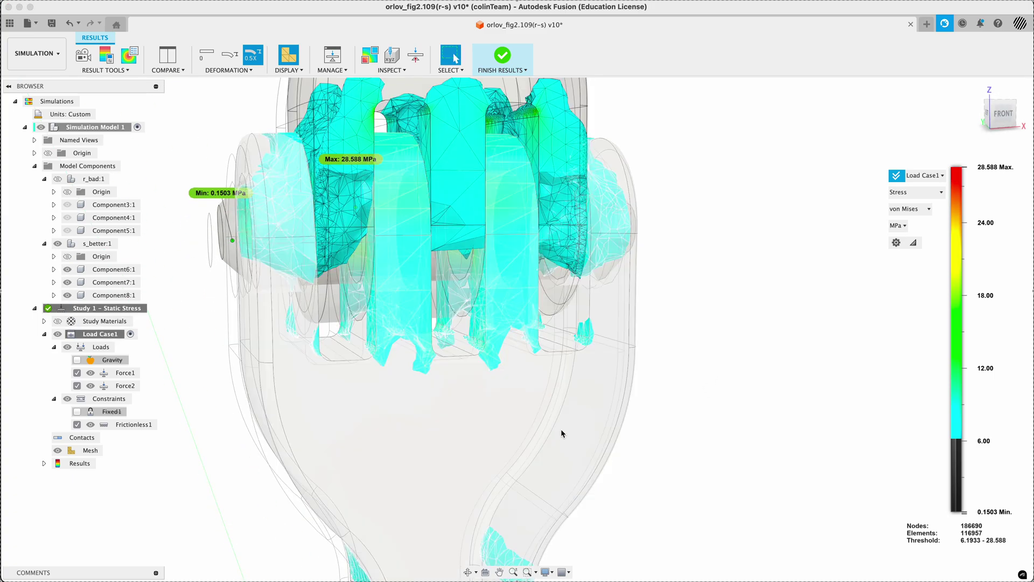
pyautogui.scroll(-5, 561, 433)
pyautogui.keyDown('shift'); pyautogui.moveTo(649, 312); pyautogui.dragTo(617, 326, button='middle'); pyautogui.keyUp('shift')
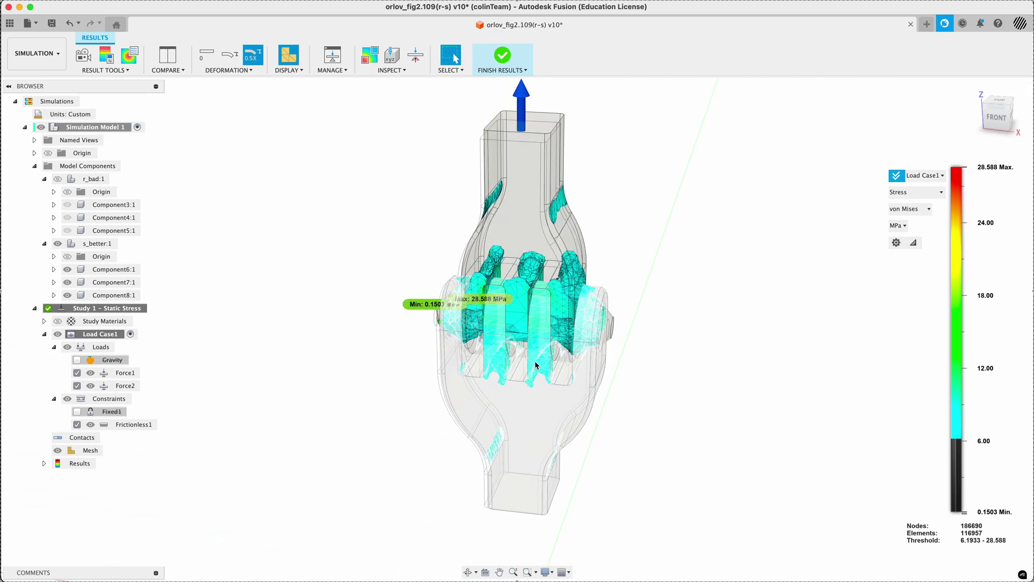
pyautogui.scroll(-3, 672, 296)
pyautogui.scroll(4, 561, 341)
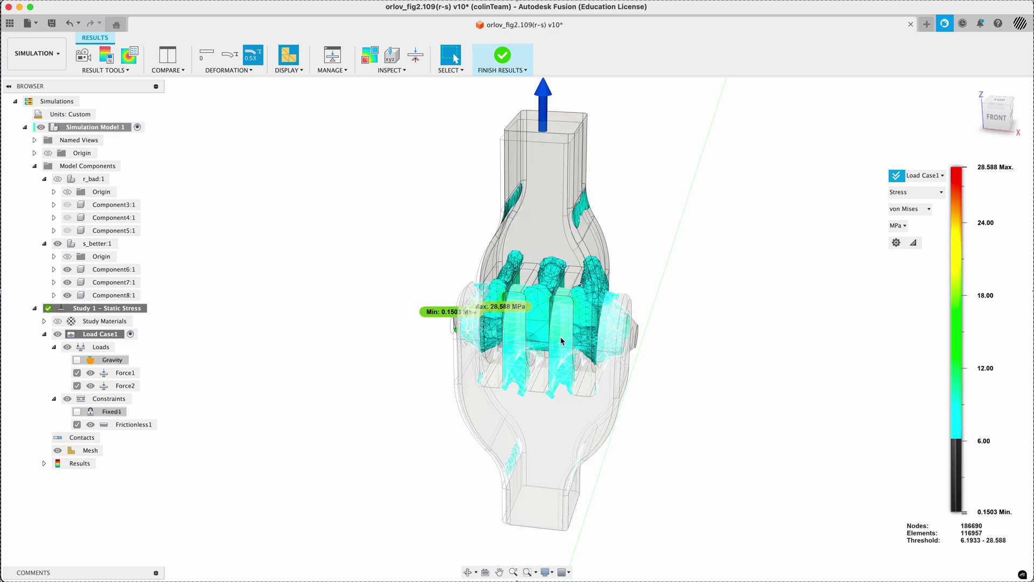
# Show the r_bad assembly again and compare the stressed regions of both joints side by side
pyautogui.scroll(-3, 663, 335)
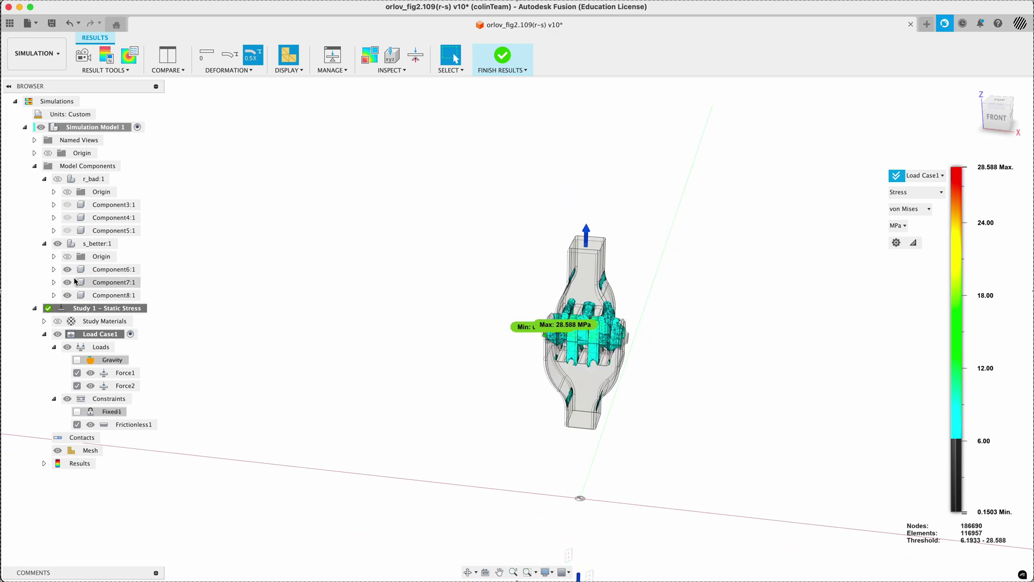
pyautogui.click(58, 179)
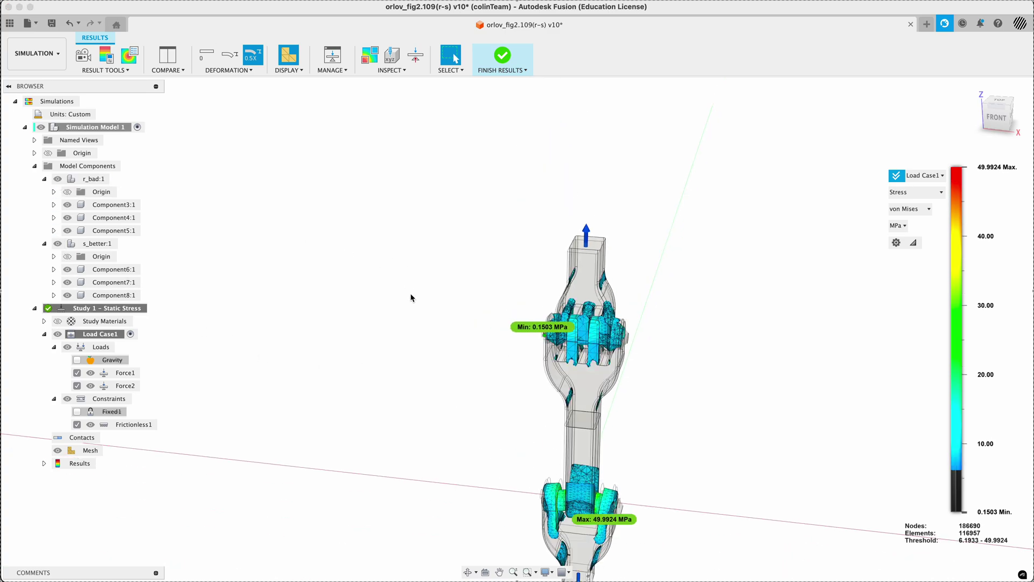
pyautogui.scroll(-2, 411, 296)
pyautogui.scroll(2, 600, 372)
pyautogui.keyDown('shift'); pyautogui.moveTo(600, 372); pyautogui.dragTo(663, 356, button='middle'); pyautogui.keyUp('shift')
pyautogui.scroll(3, 554, 309)
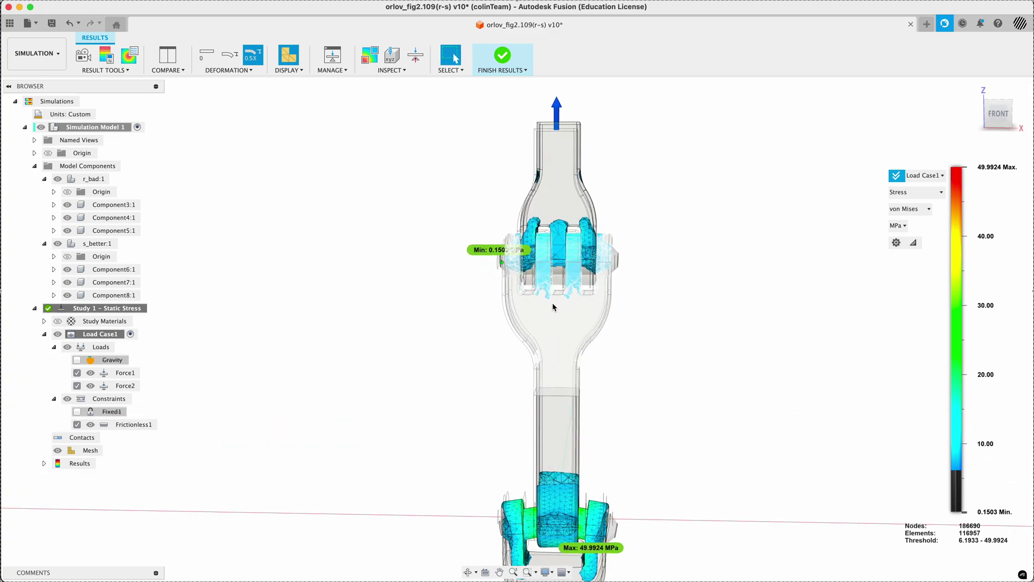
pyautogui.scroll(-2, 560, 318)
# Display the Safety Factor results for both joints and examine the minimum value on the legend
pyautogui.click(910, 195)
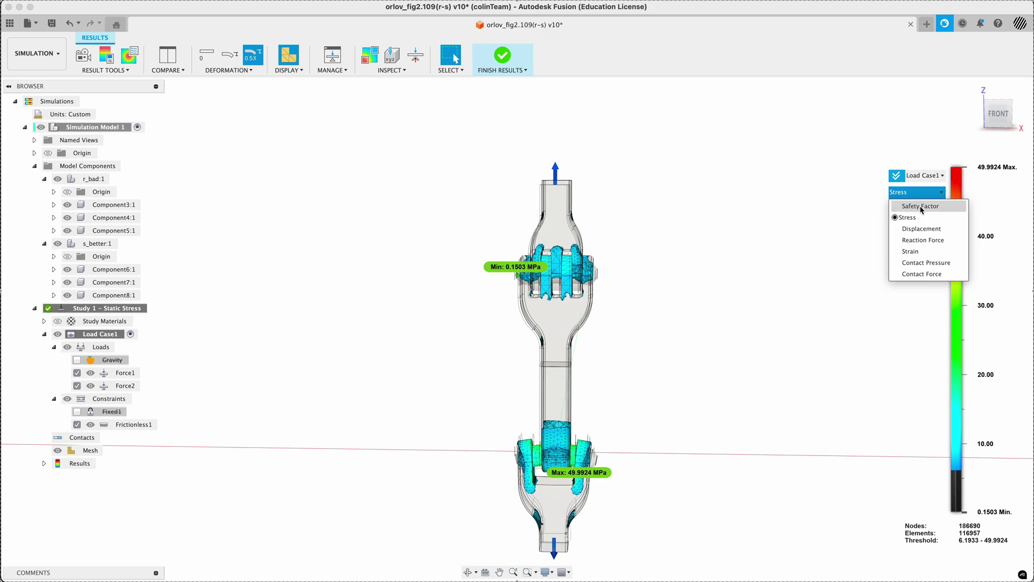
pyautogui.click(921, 207)
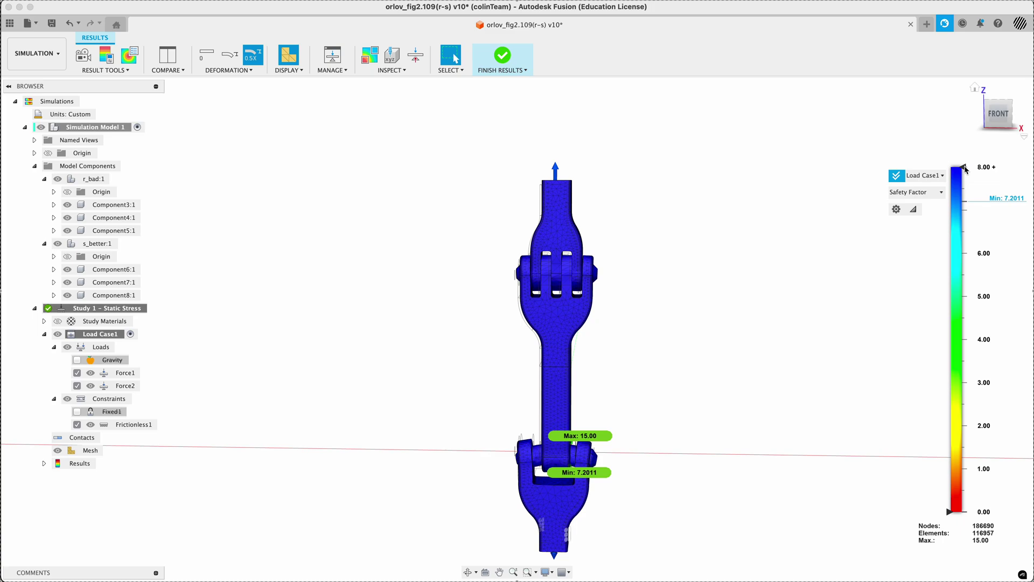
pyautogui.moveTo(965, 168)
pyautogui.mouseDown()
pyautogui.moveTo(965, 186)
pyautogui.moveTo(965, 167)
pyautogui.mouseUp()
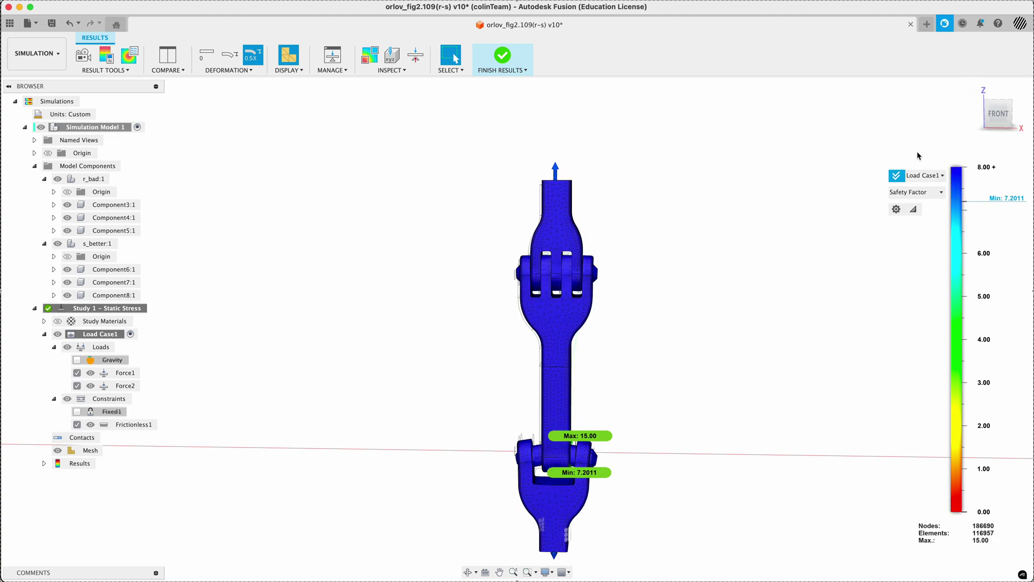
pyautogui.click(920, 195)
pyautogui.click(919, 207)
pyautogui.click(927, 193)
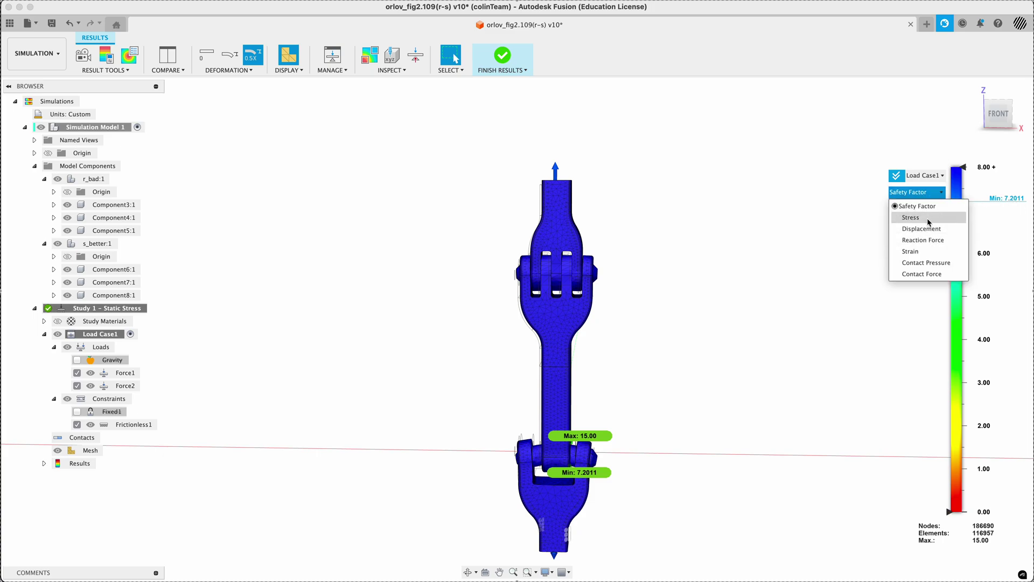
pyautogui.click(862, 213)
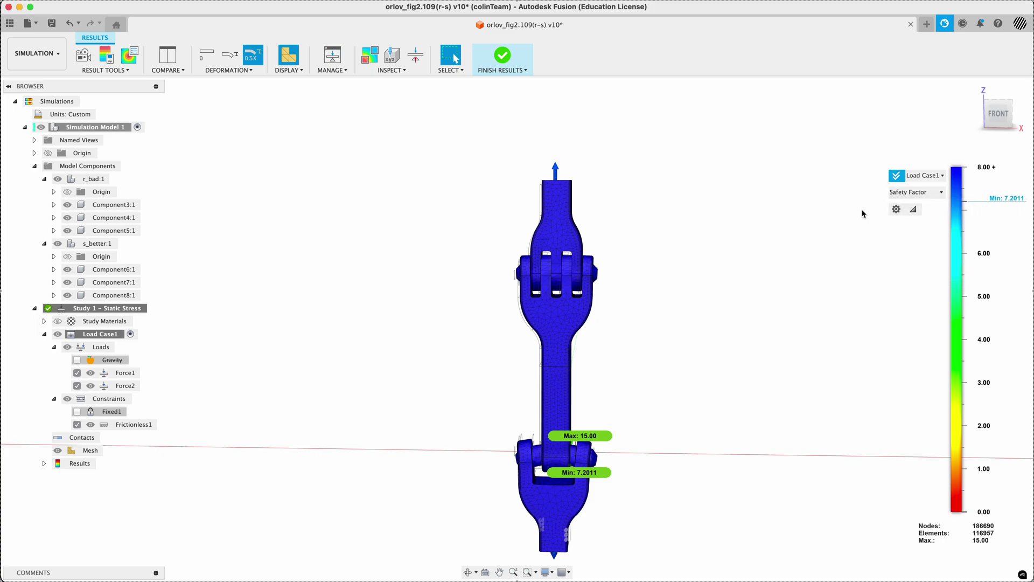
# Display the Total Displacement results and examine how both joints deform under the tensile load
pyautogui.click(924, 194)
pyautogui.click(922, 229)
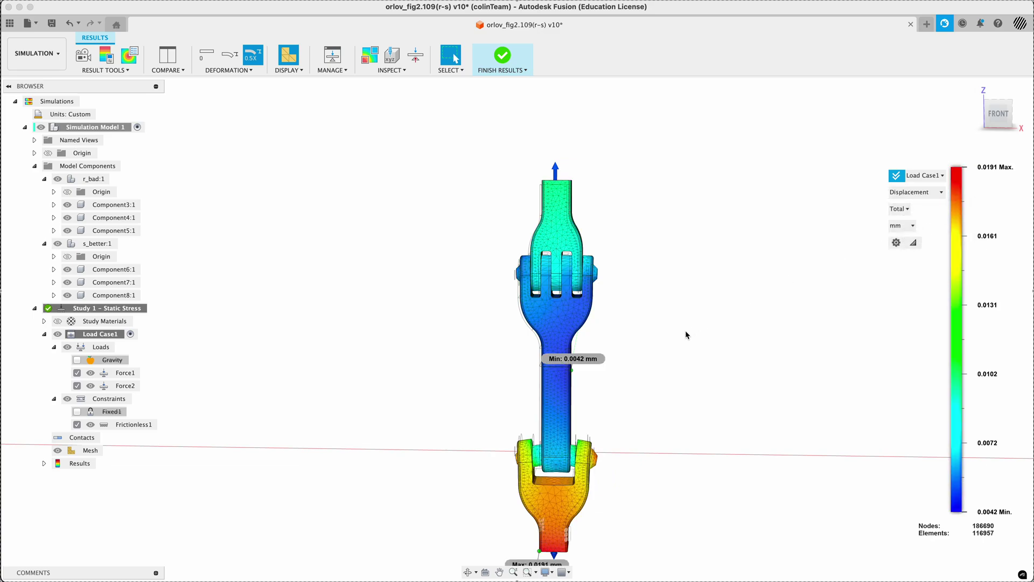
pyautogui.scroll(-3, 687, 334)
pyautogui.scroll(3, 625, 447)
pyautogui.keyDown('shift'); pyautogui.moveTo(651, 383); pyautogui.dragTo(625, 374, button='middle'); pyautogui.keyUp('shift')
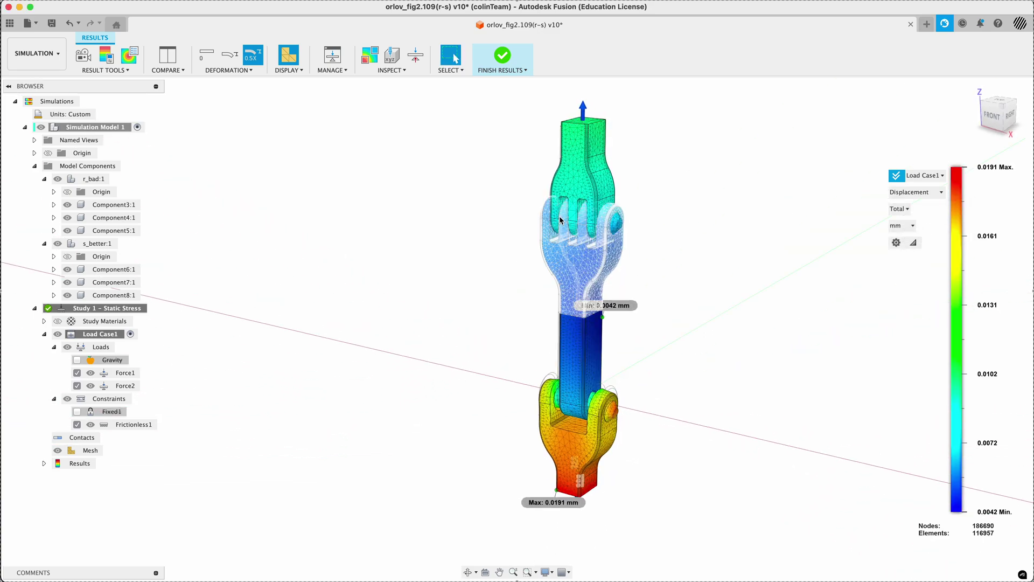
pyautogui.keyDown('shift'); pyautogui.moveTo(645, 263); pyautogui.dragTo(711, 310, button='middle'); pyautogui.keyUp('shift')
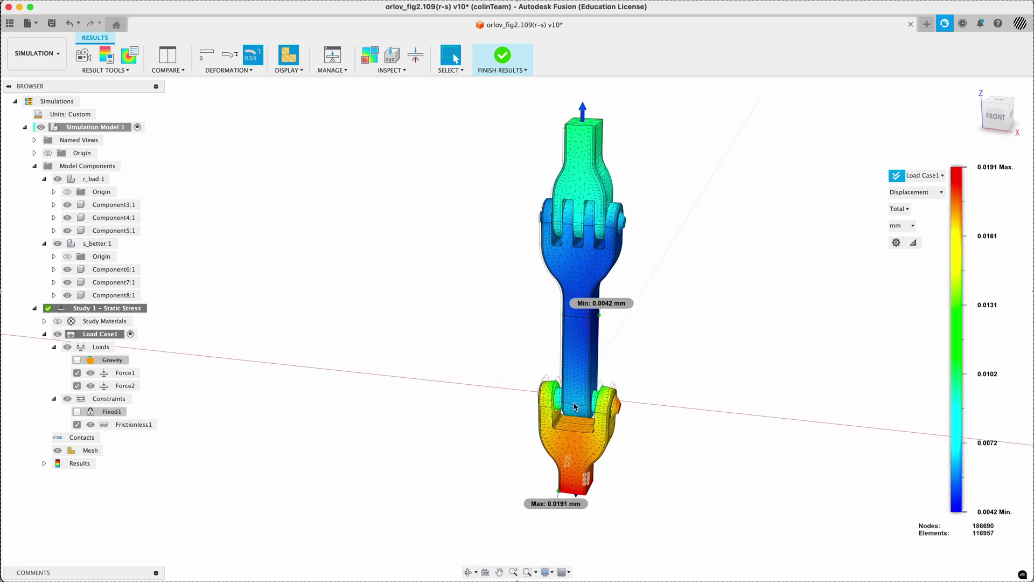
pyautogui.moveTo(954, 178)
pyautogui.keyDown('shift'); pyautogui.moveTo(801, 265); pyautogui.dragTo(808, 270, button='middle'); pyautogui.keyUp('shift')
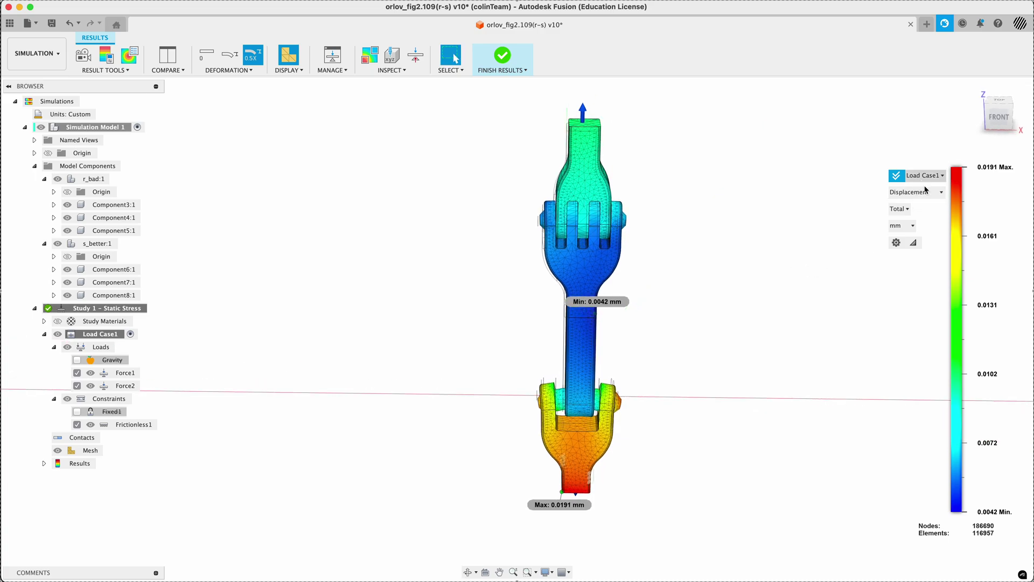
# Display the displacement in X only and examine the deformed pin and fork ears of the r_bad joint
pyautogui.click(904, 212)
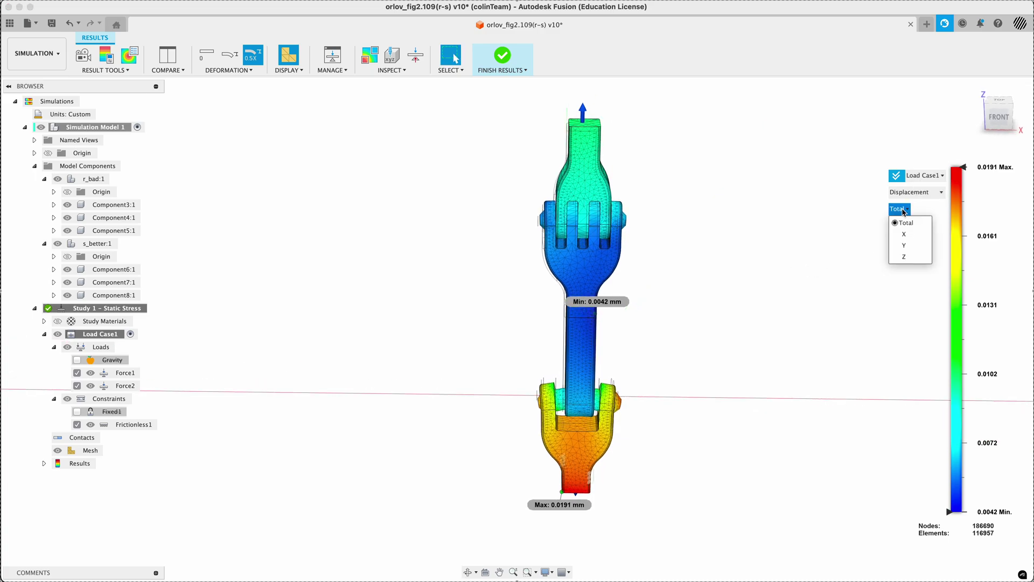
pyautogui.click(905, 235)
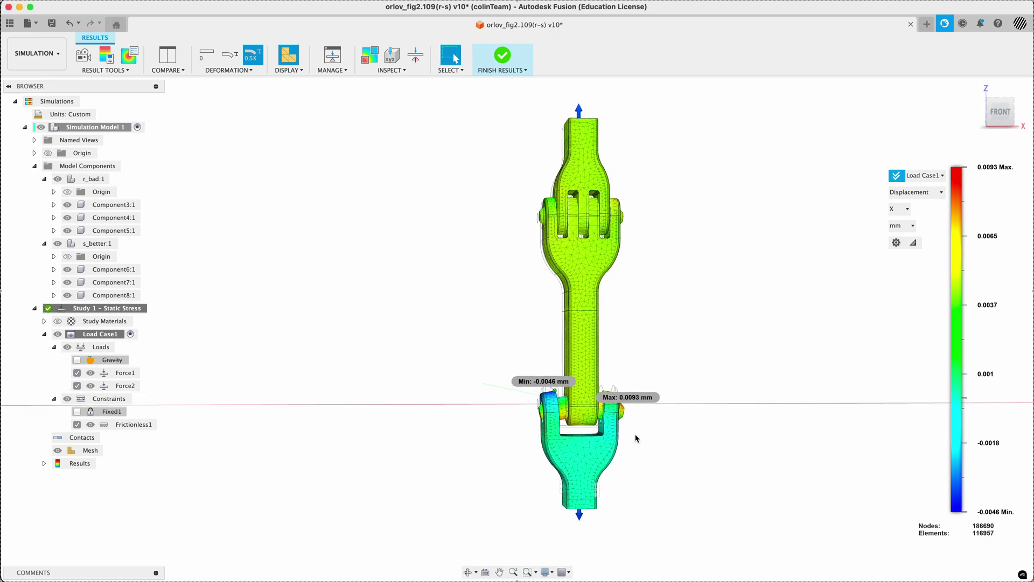
pyautogui.scroll(5, 570, 409)
pyautogui.keyDown('shift'); pyautogui.moveTo(570, 409); pyautogui.dragTo(799, 409, button='middle'); pyautogui.keyUp('shift')
pyautogui.moveTo(774, 421); pyautogui.dragTo(773, 428)
pyautogui.press('Escape')
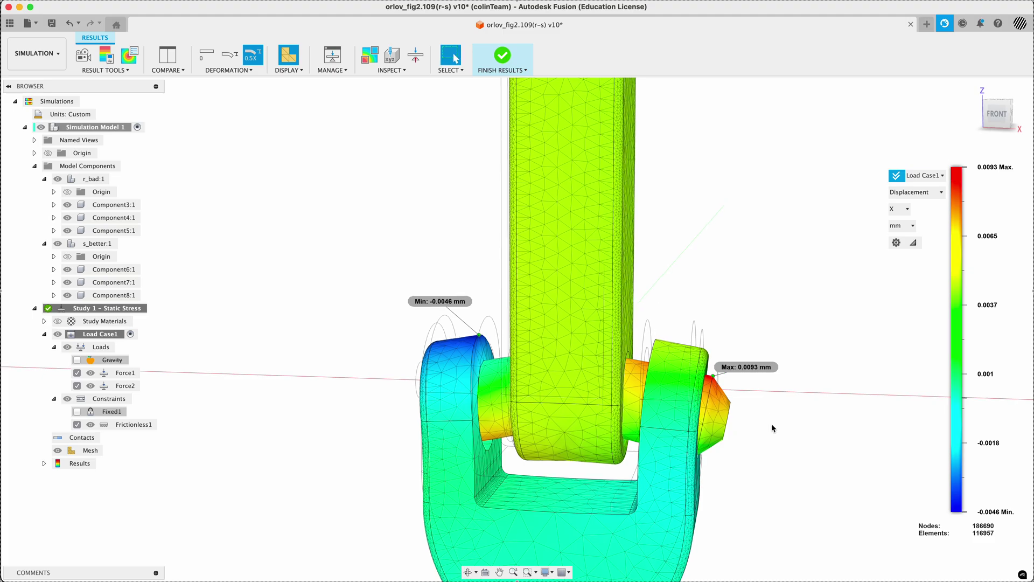
pyautogui.keyDown('shift'); pyautogui.moveTo(813, 357); pyautogui.dragTo(770, 386, button='middle'); pyautogui.keyUp('shift')
pyautogui.click(723, 394)
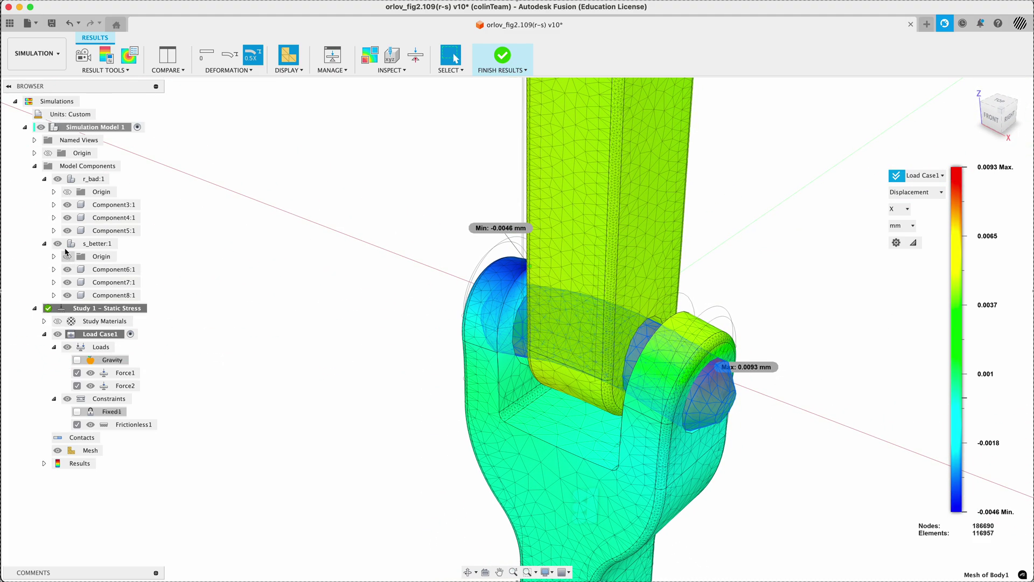
# Hide the s_better assembly plus Component3 and Component5 of r_bad so only its pin, Component4, is displayed
pyautogui.click(58, 178)
pyautogui.click(57, 178)
pyautogui.click(57, 244)
pyautogui.click(67, 206)
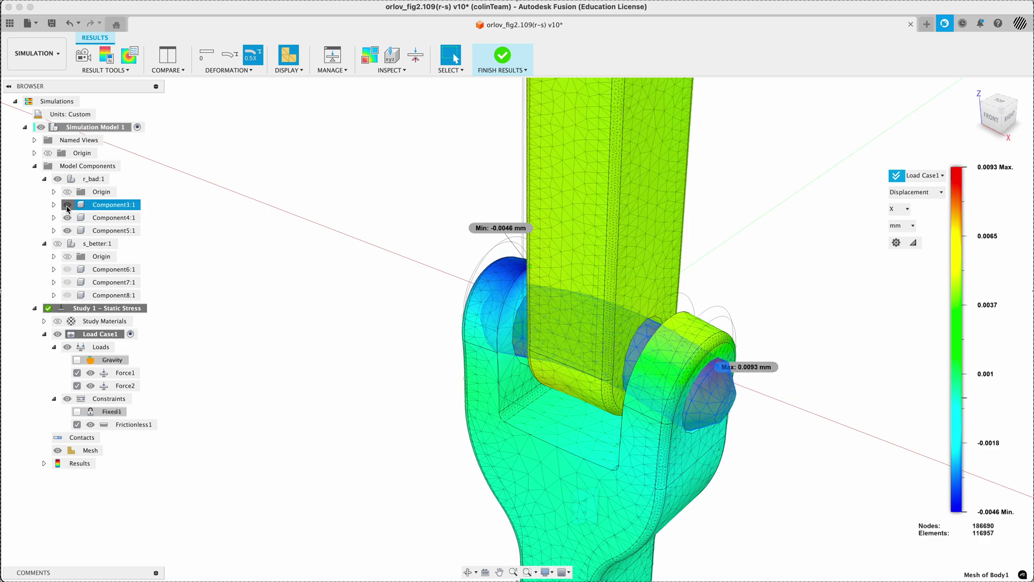
pyautogui.click(68, 218)
pyautogui.click(67, 230)
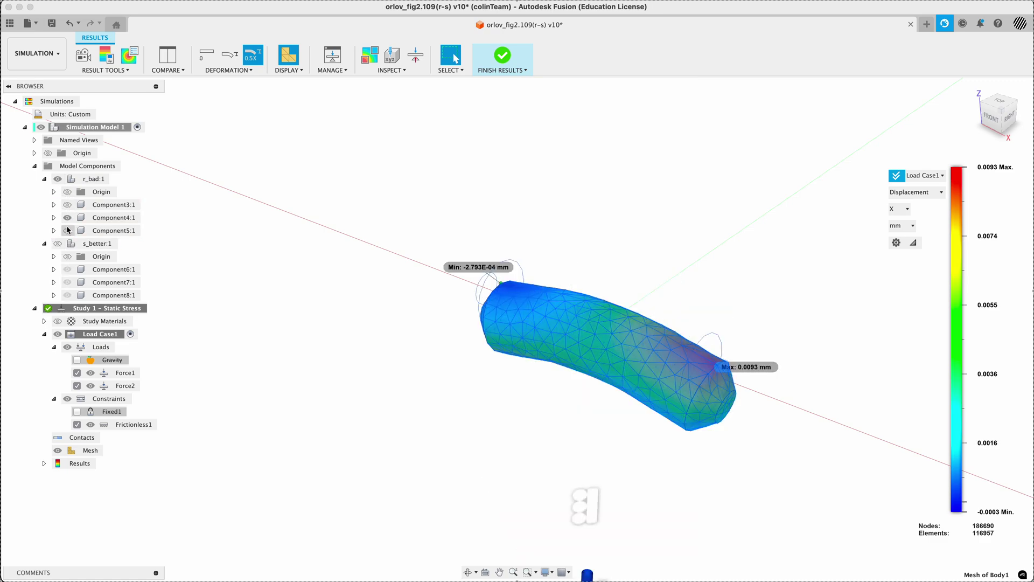
# Show the s_better assembly and hide its Component6 and Component7, leaving its pin, Component8, displayed with the r_bad pin
pyautogui.click(58, 244)
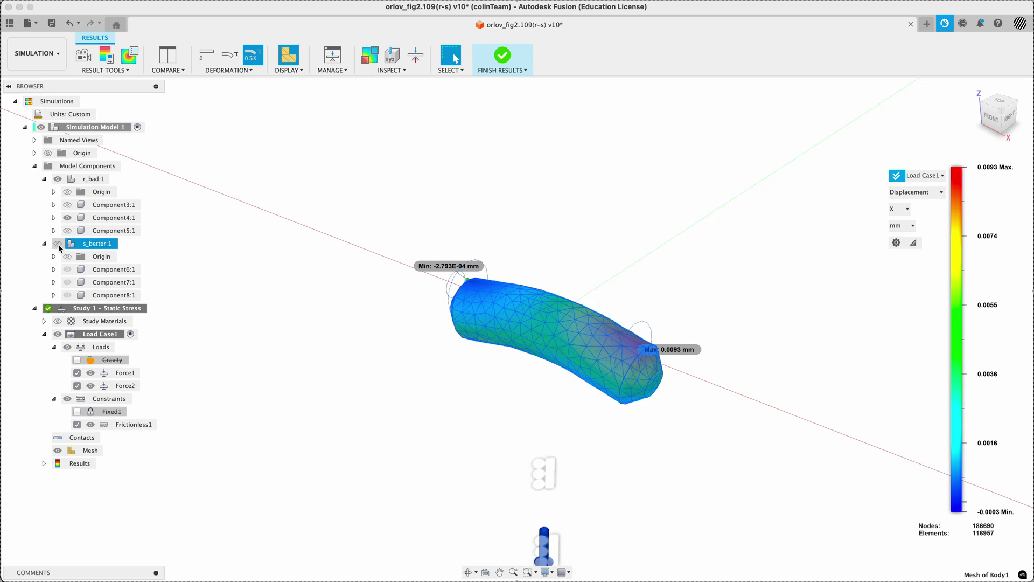
pyautogui.click(59, 245)
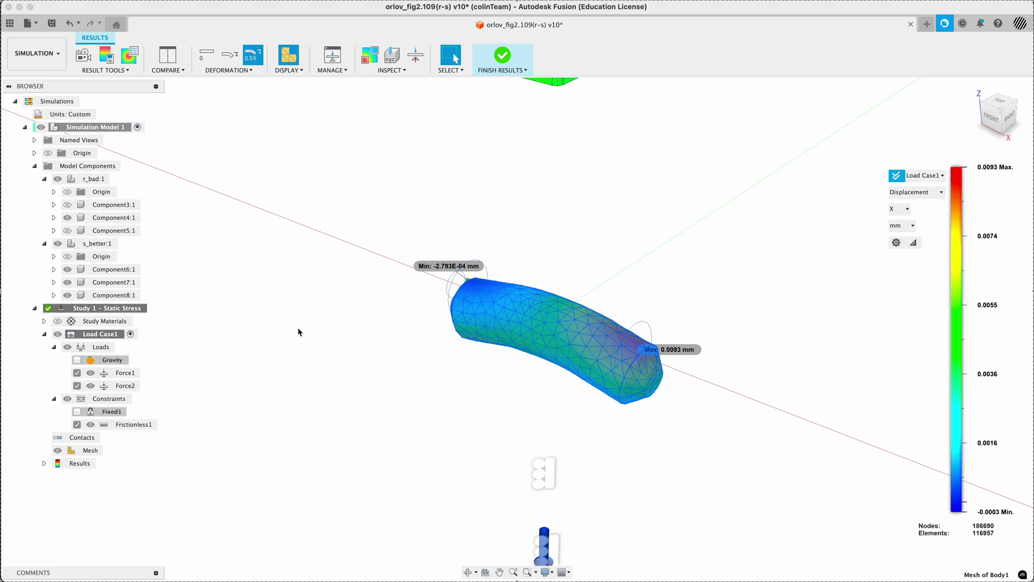
pyautogui.scroll(-5, 299, 332)
pyautogui.scroll(-1, 277, 201)
pyautogui.moveTo(277, 201); pyautogui.dragTo(328, 298, button='middle')
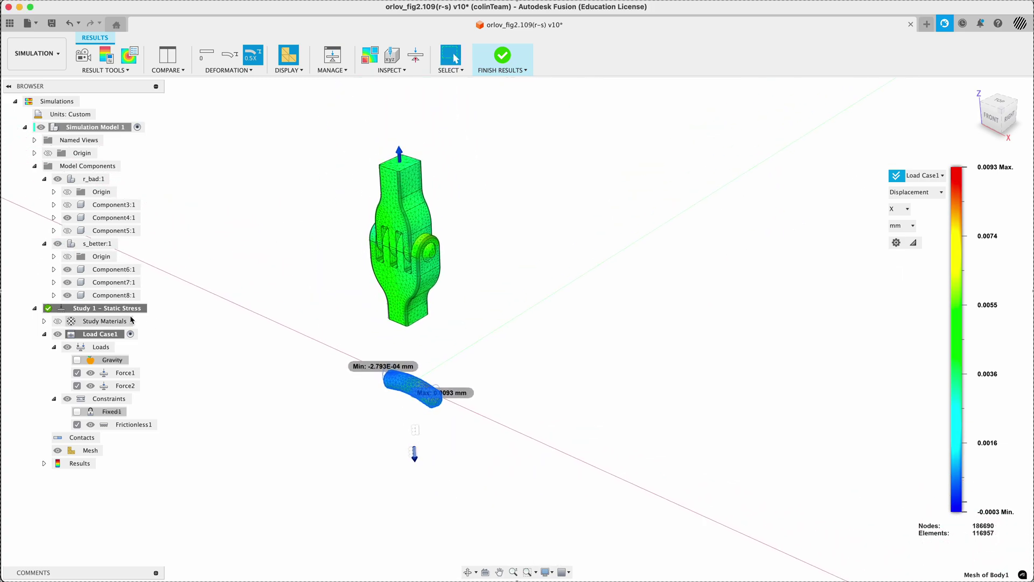
pyautogui.click(68, 297)
pyautogui.click(67, 295)
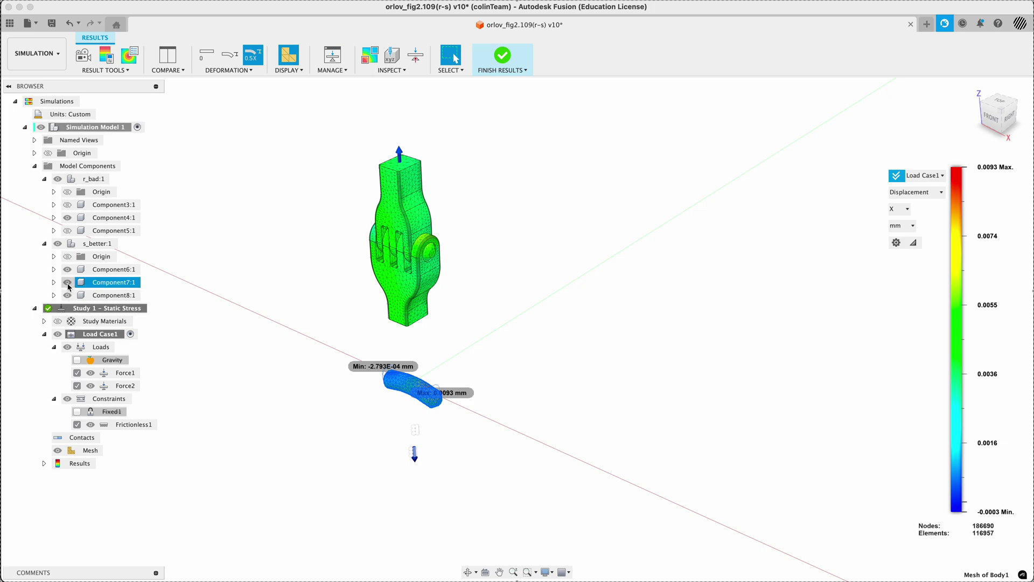
pyautogui.click(67, 282)
pyautogui.click(66, 269)
pyautogui.keyDown('shift'); pyautogui.moveTo(286, 302); pyautogui.dragTo(329, 292, button='middle'); pyautogui.keyUp('shift')
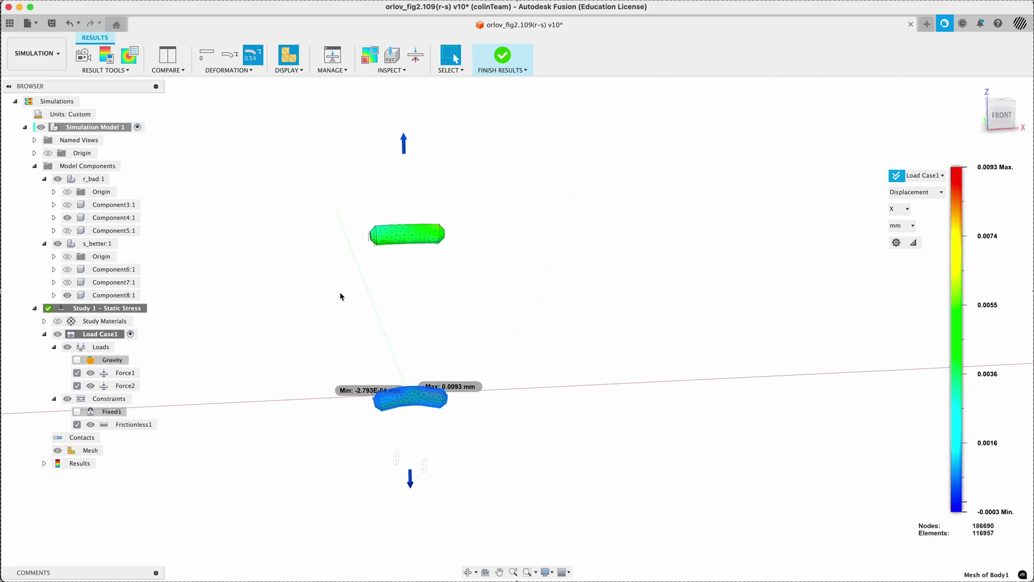
# Compare the bending of the two pins from the front at the Actual and Adjusted 0.5x deformation scales
pyautogui.click(1004, 121)
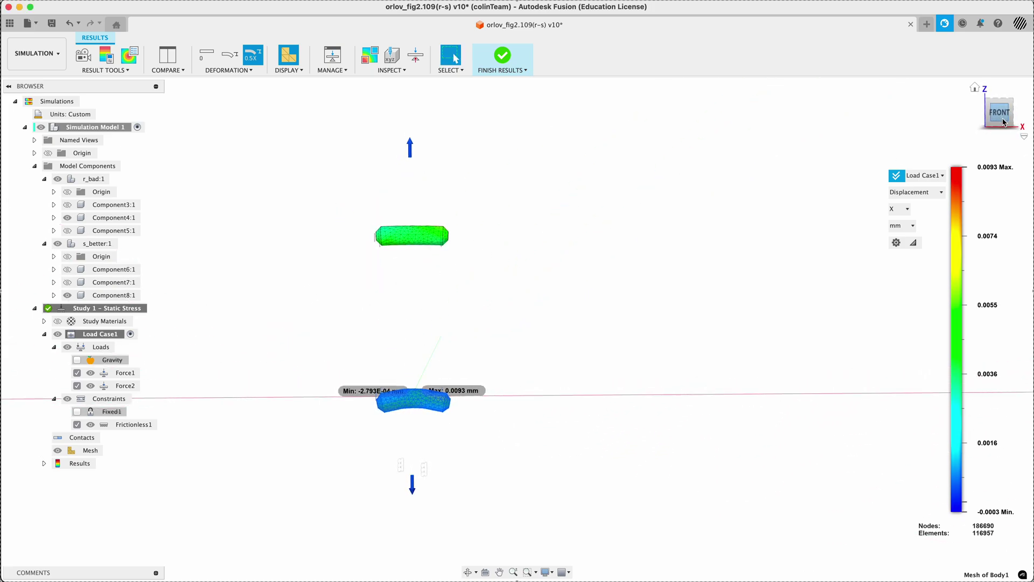
pyautogui.click(1002, 105)
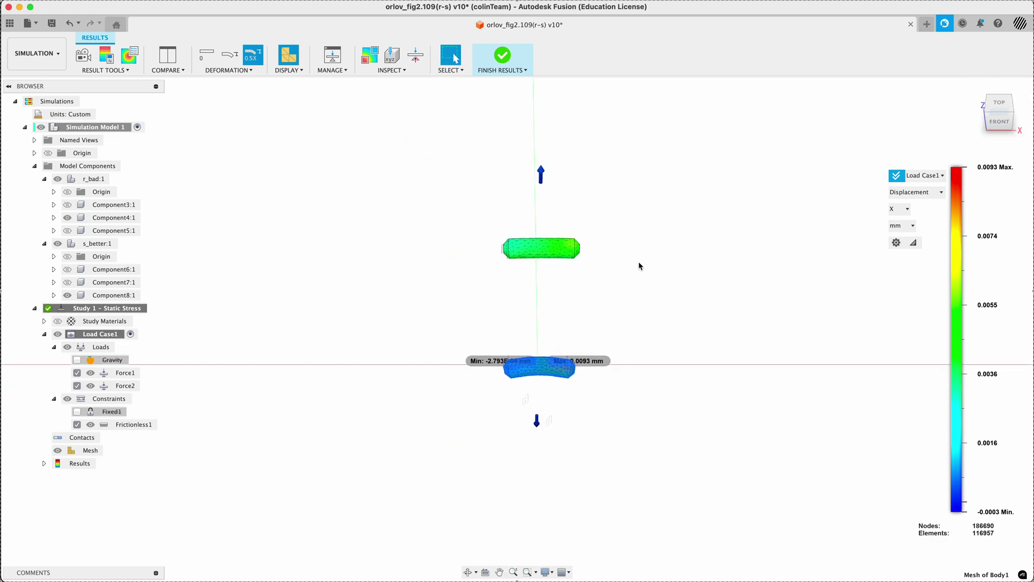
pyautogui.scroll(3, 489, 325)
pyautogui.scroll(1, 572, 329)
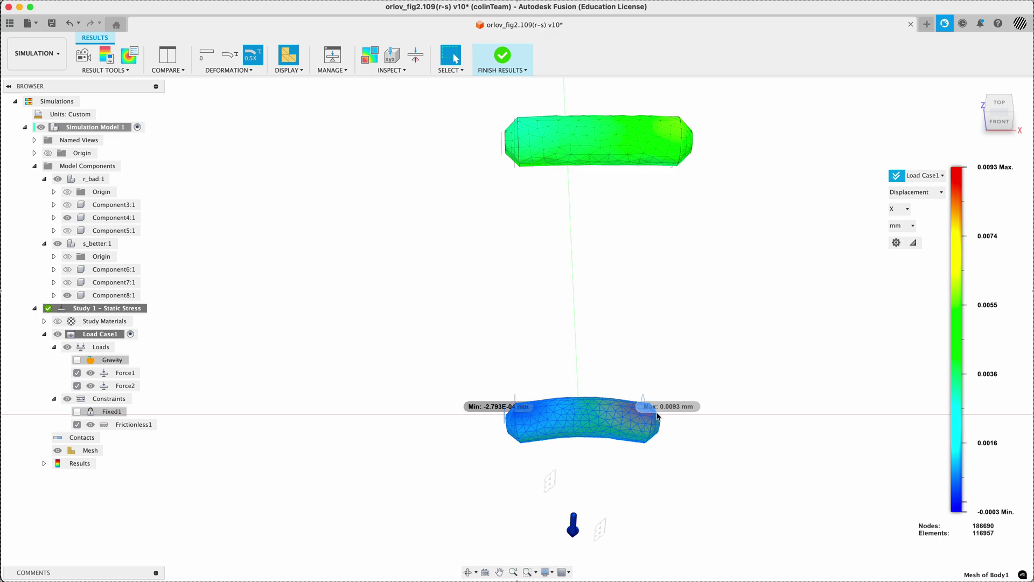
pyautogui.click(236, 61)
pyautogui.click(205, 57)
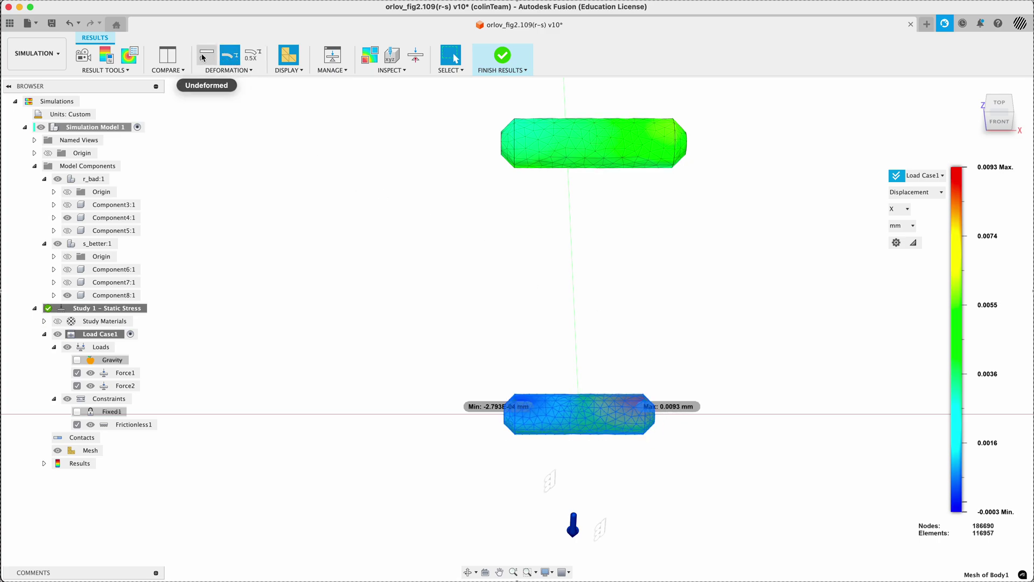
pyautogui.click(252, 55)
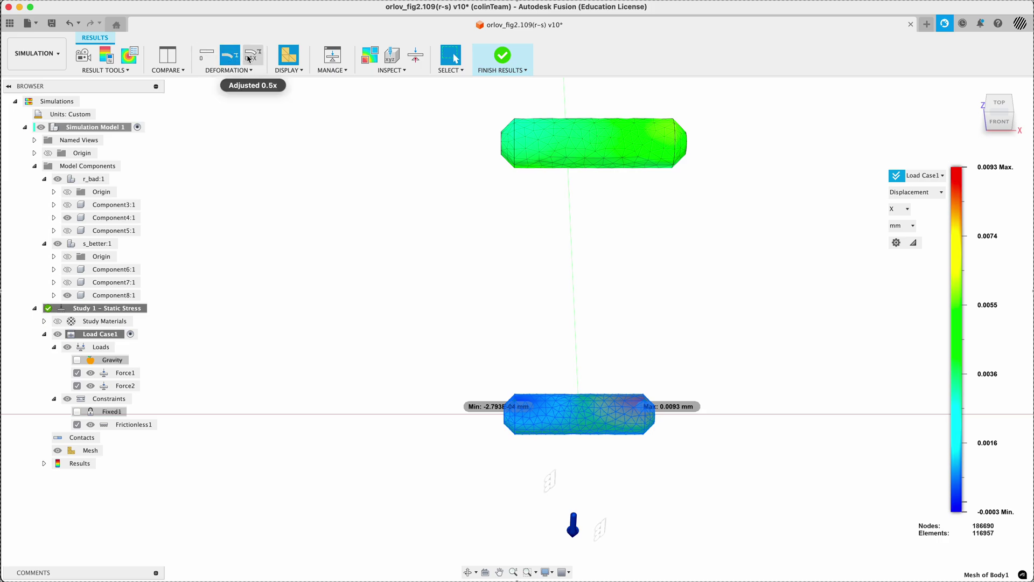
pyautogui.keyDown('shift'); pyautogui.moveTo(614, 295); pyautogui.dragTo(600, 275, button='middle'); pyautogui.keyUp('shift')
# Switch the results back to von Mises Stress and view both pins from the front
pyautogui.click(915, 193)
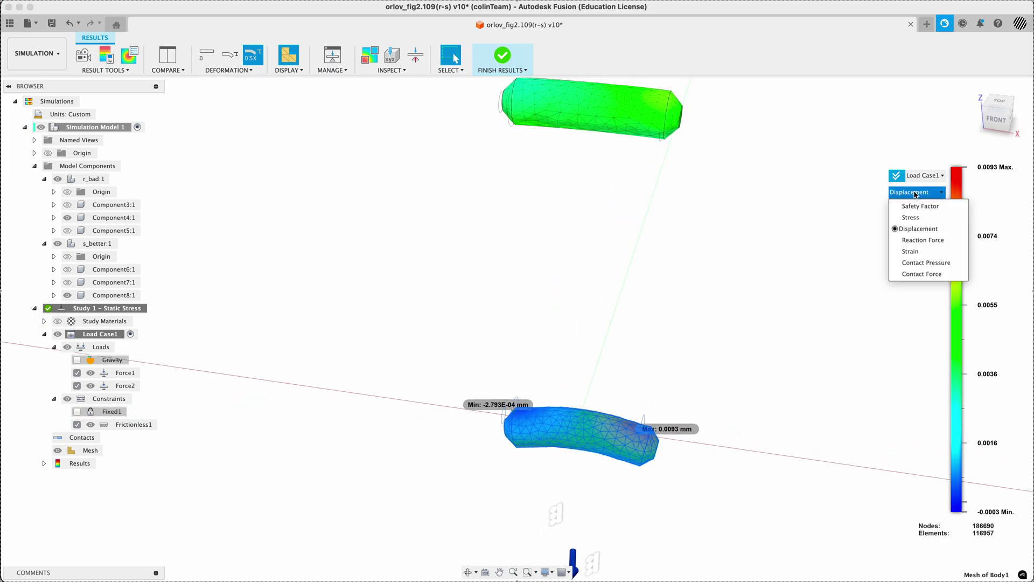
pyautogui.click(931, 217)
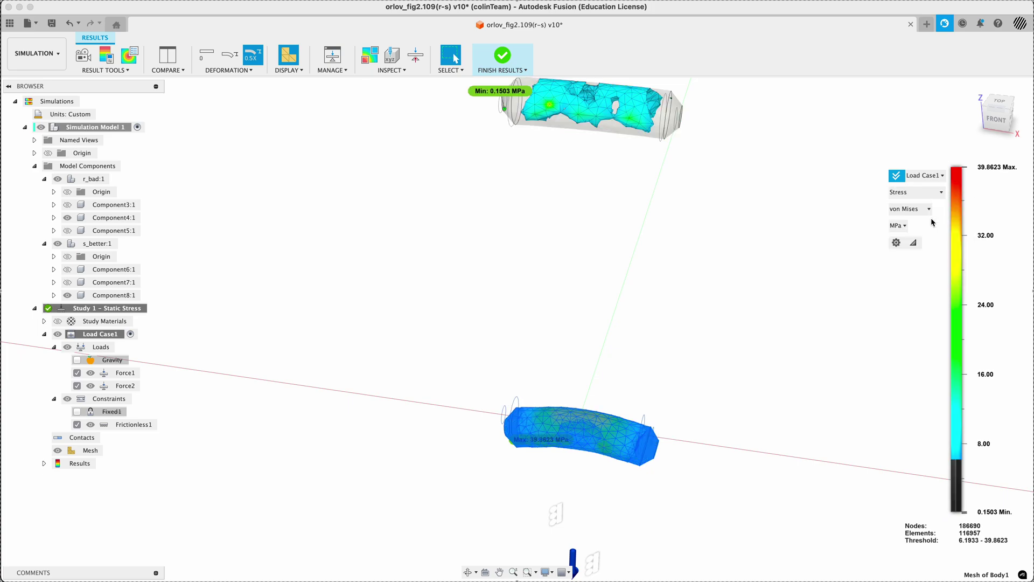
pyautogui.keyDown('shift'); pyautogui.moveTo(737, 333); pyautogui.dragTo(750, 293, button='middle'); pyautogui.keyUp('shift')
pyautogui.click(750, 293)
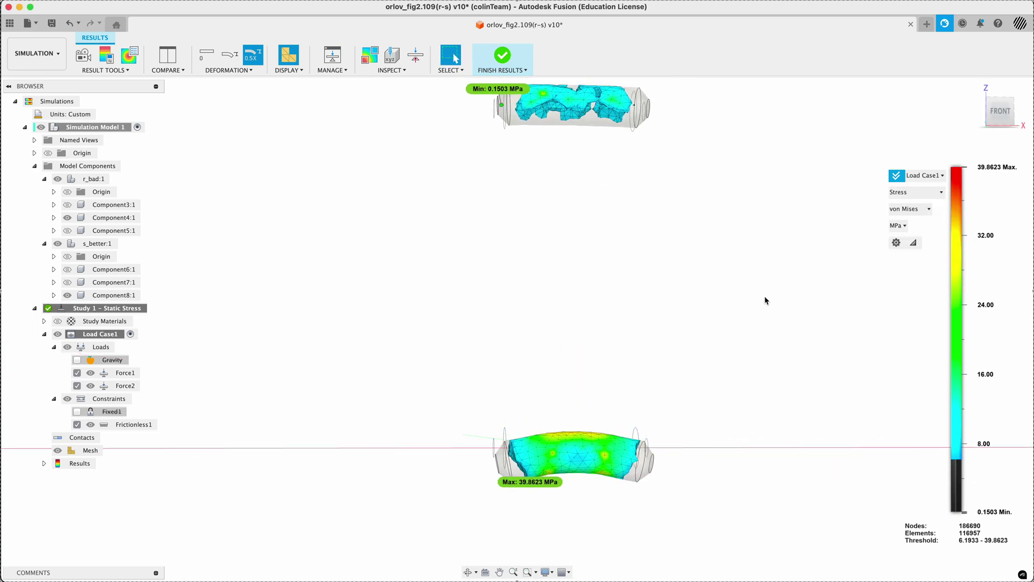
pyautogui.click(1005, 117)
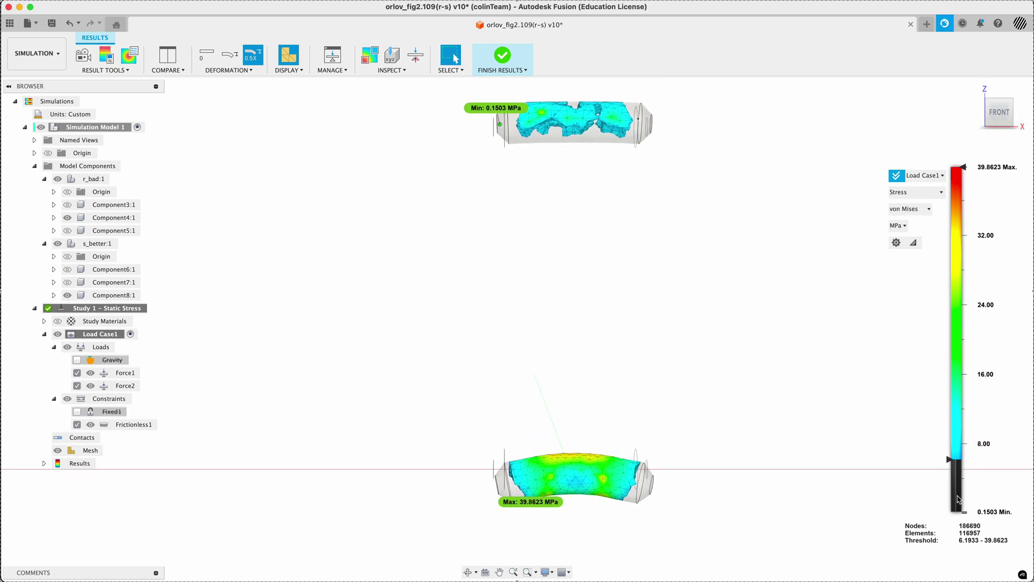
# Raise the lower von Mises threshold to about 16.04 MPa and examine the stressed regions of the r_bad pin
pyautogui.moveTo(951, 468); pyautogui.dragTo(949, 377)
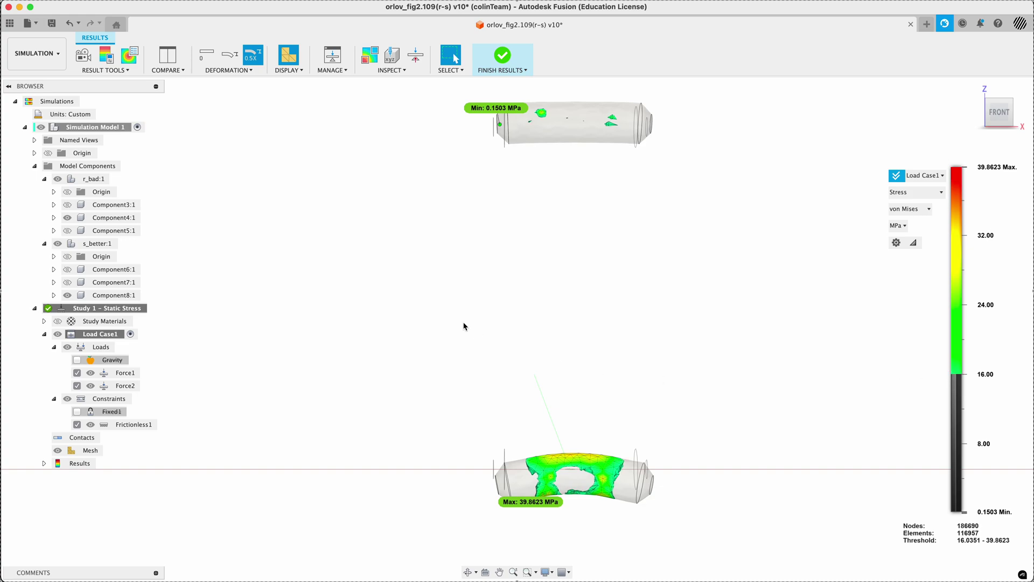
pyautogui.scroll(-3, 472, 346)
pyautogui.scroll(-2, 636, 271)
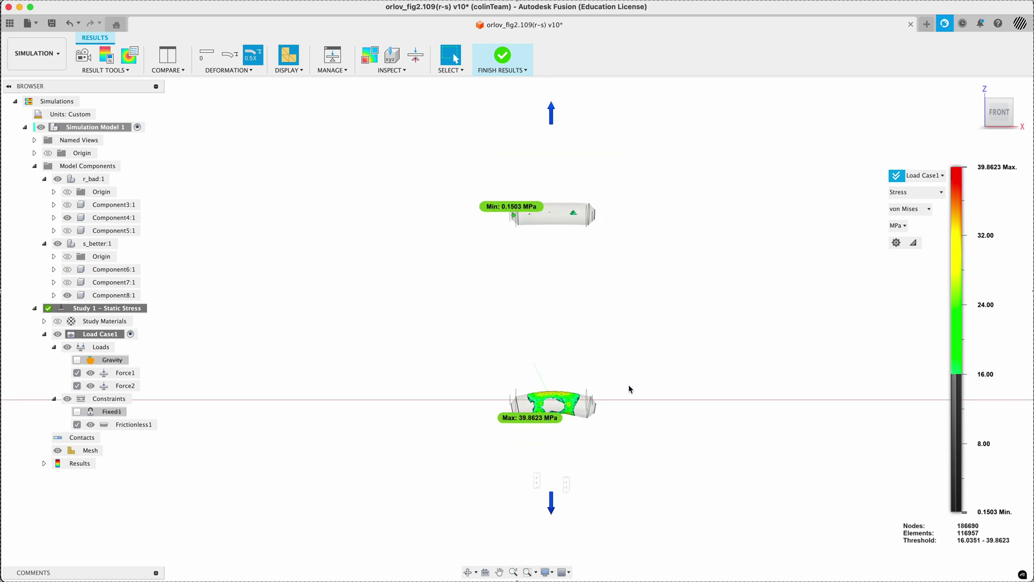
pyautogui.scroll(5, 595, 428)
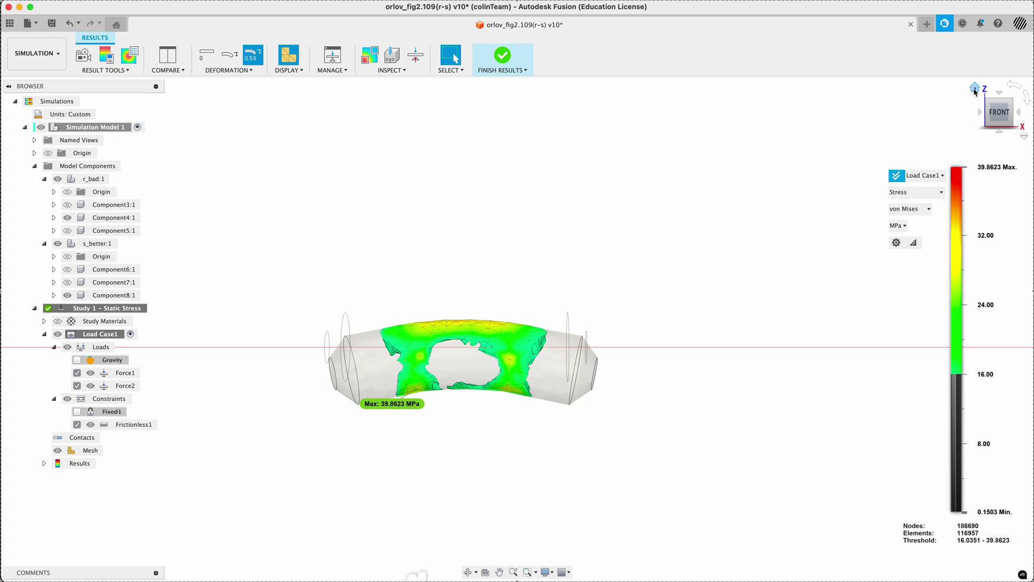
# Show Component3, Component5, Component6 and Component7 in the home view and reset the lower von Mises threshold to the minimum
pyautogui.click(977, 92)
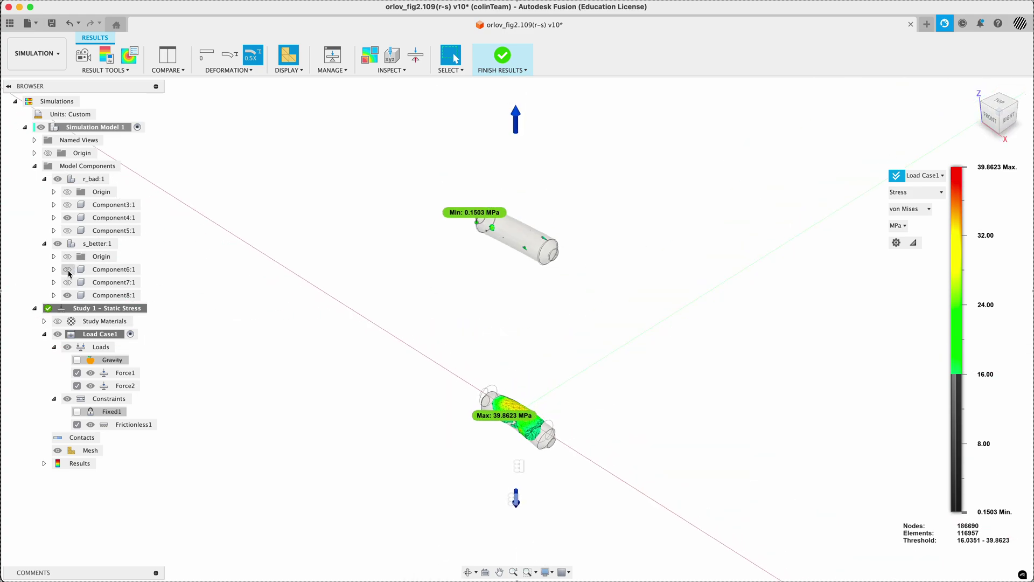
pyautogui.click(67, 282)
pyautogui.click(68, 282)
pyautogui.click(67, 231)
pyautogui.click(68, 205)
pyautogui.moveTo(942, 393)
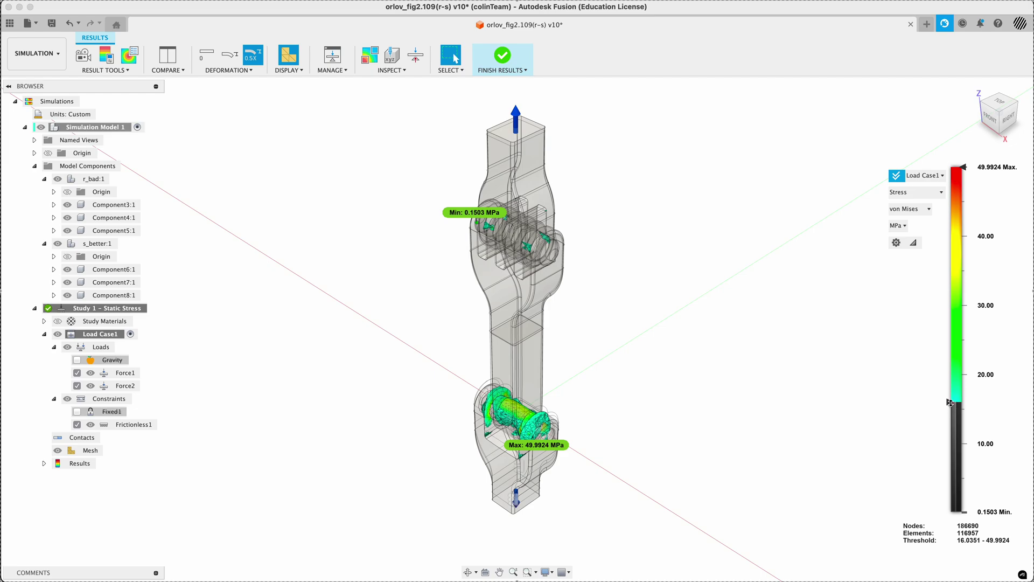
pyautogui.moveTo(950, 403); pyautogui.dragTo(949, 524)
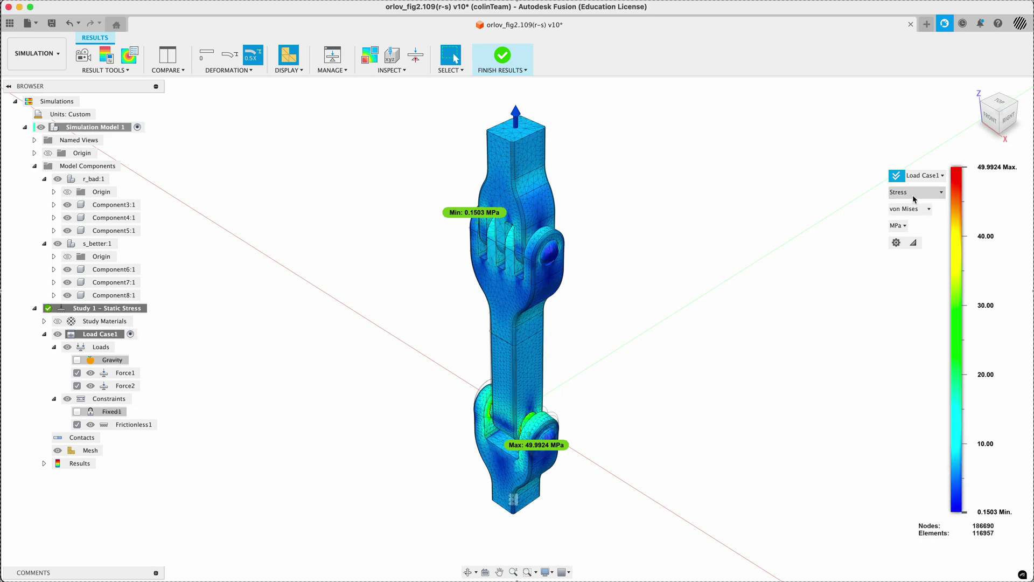
# Review the Safety Factor results and the total Displacement results in mm for both complete joints
pyautogui.click(916, 192)
pyautogui.click(920, 201)
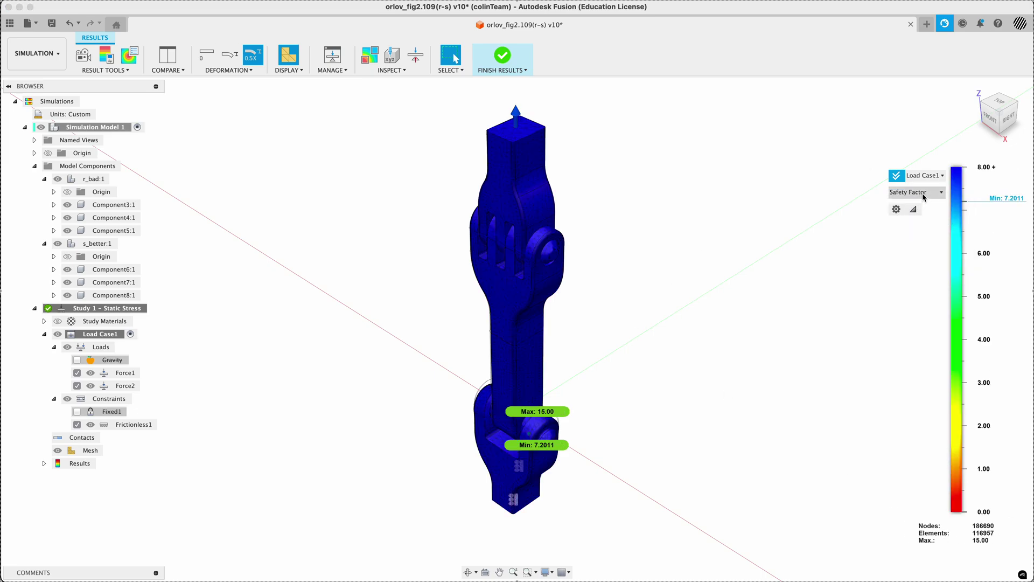
pyautogui.click(921, 192)
pyautogui.click(922, 229)
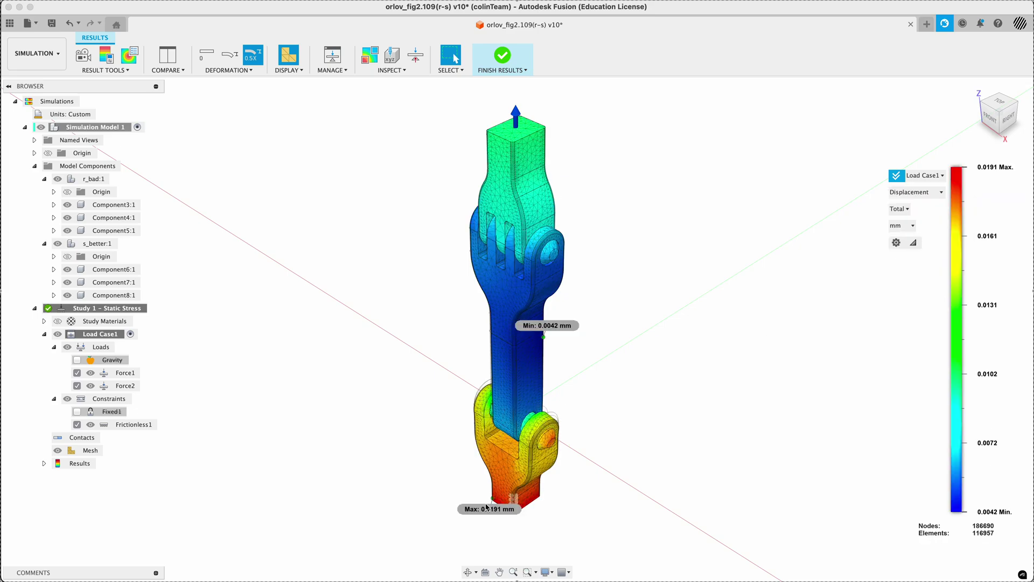
# View the total Reaction Force results and examine the Equivalent Strain results closely around the r_bad joint's fork and pin
pyautogui.click(923, 194)
pyautogui.click(930, 240)
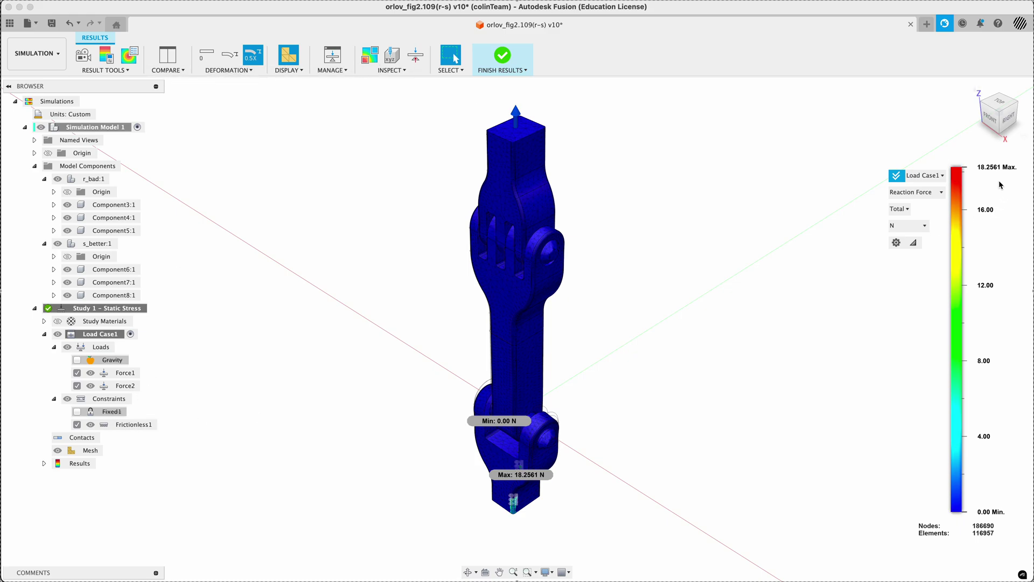
pyautogui.click(909, 193)
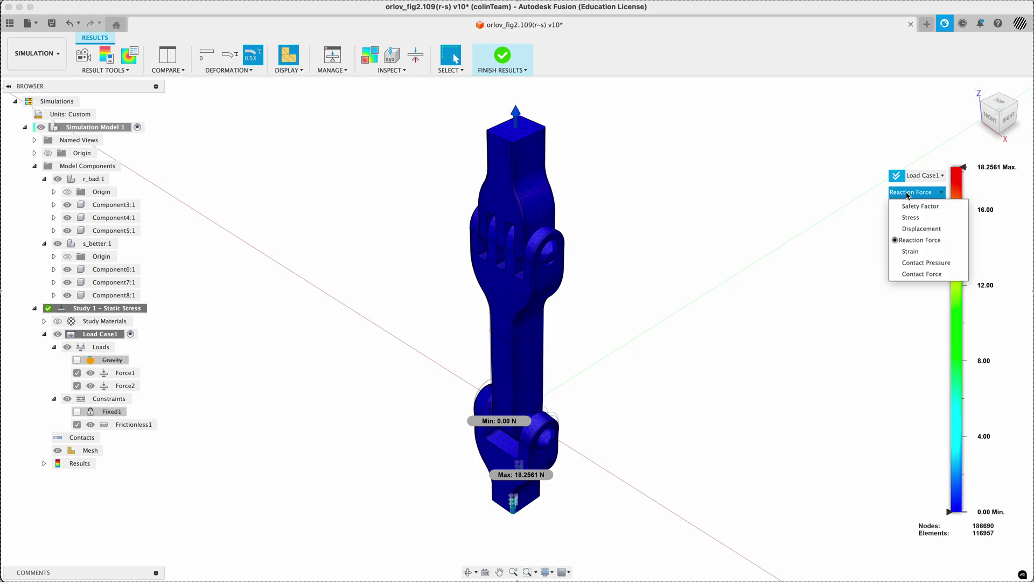
pyautogui.click(913, 253)
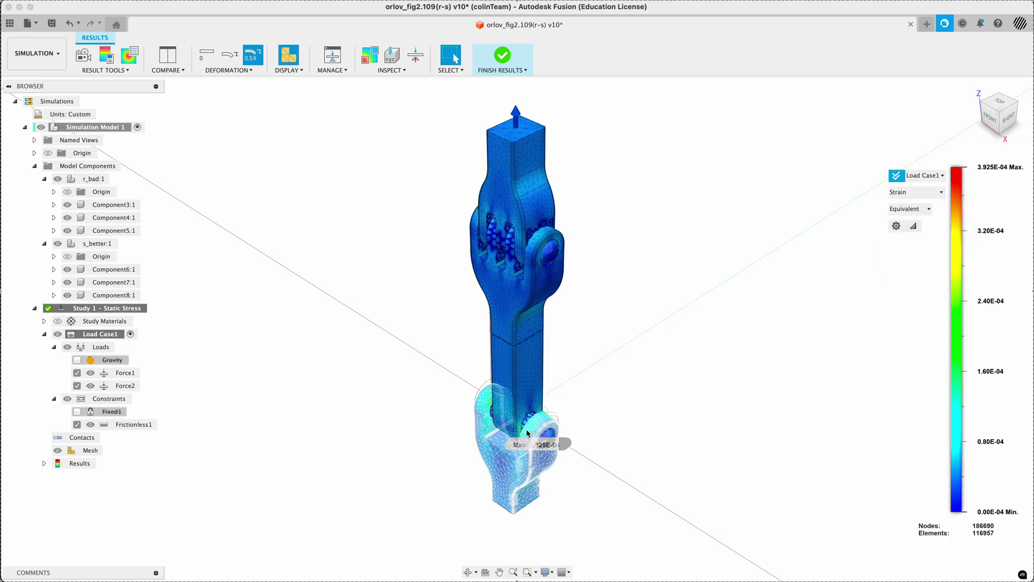
pyautogui.scroll(5, 515, 418)
pyautogui.scroll(2, 539, 418)
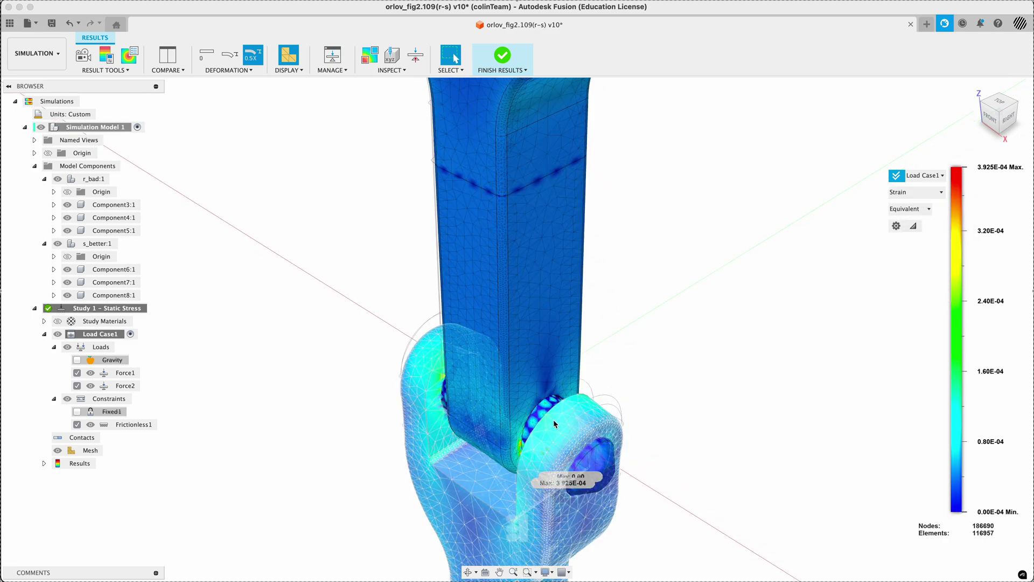
pyautogui.scroll(-5, 571, 388)
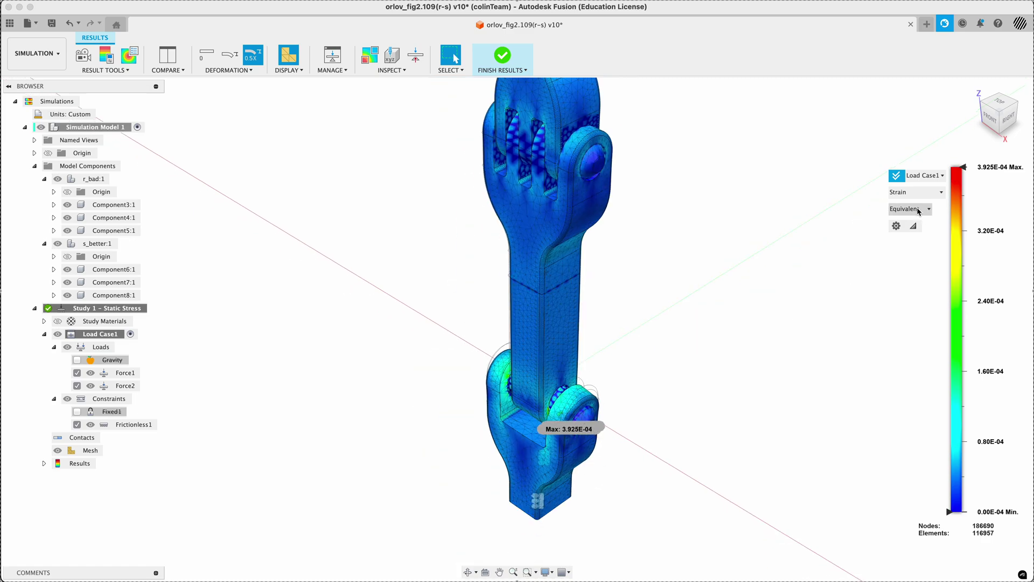
# Switch the results back to von Mises Stress in MPa and view both complete joints
pyautogui.click(920, 193)
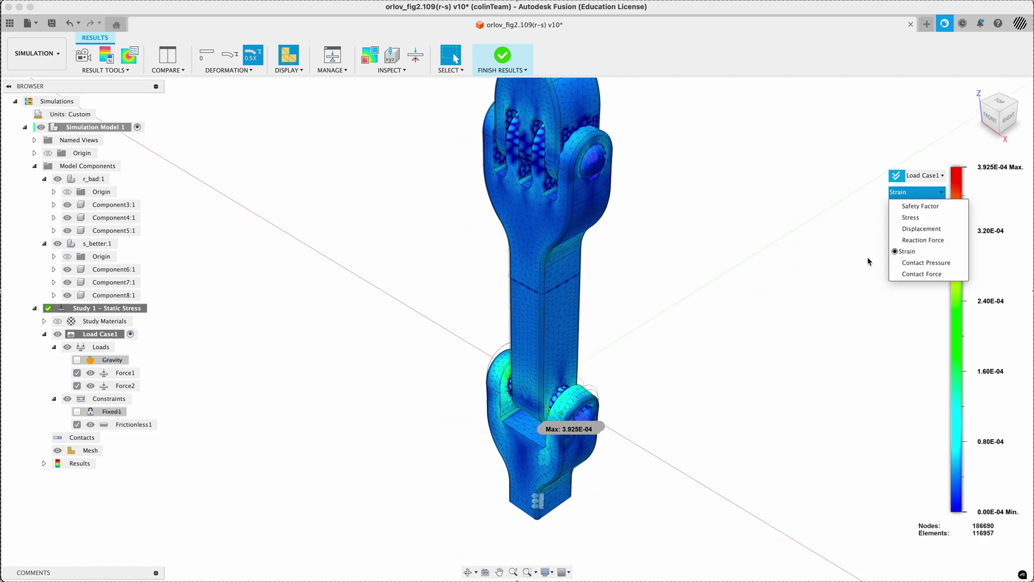
pyautogui.click(920, 194)
pyautogui.click(920, 195)
pyautogui.click(911, 217)
pyautogui.scroll(-3, 722, 286)
pyautogui.scroll(3, 653, 303)
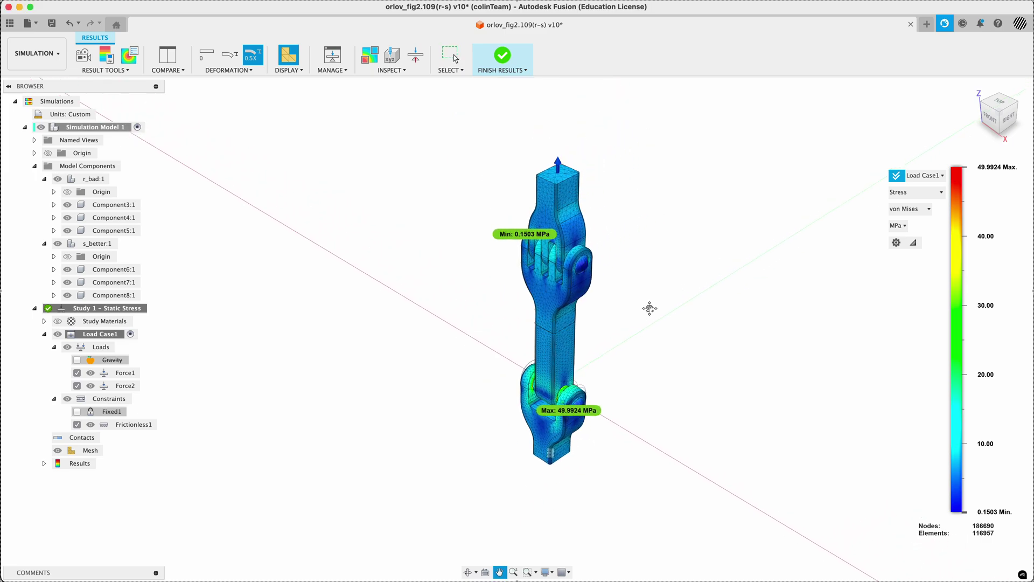
pyautogui.scroll(2, 602, 316)
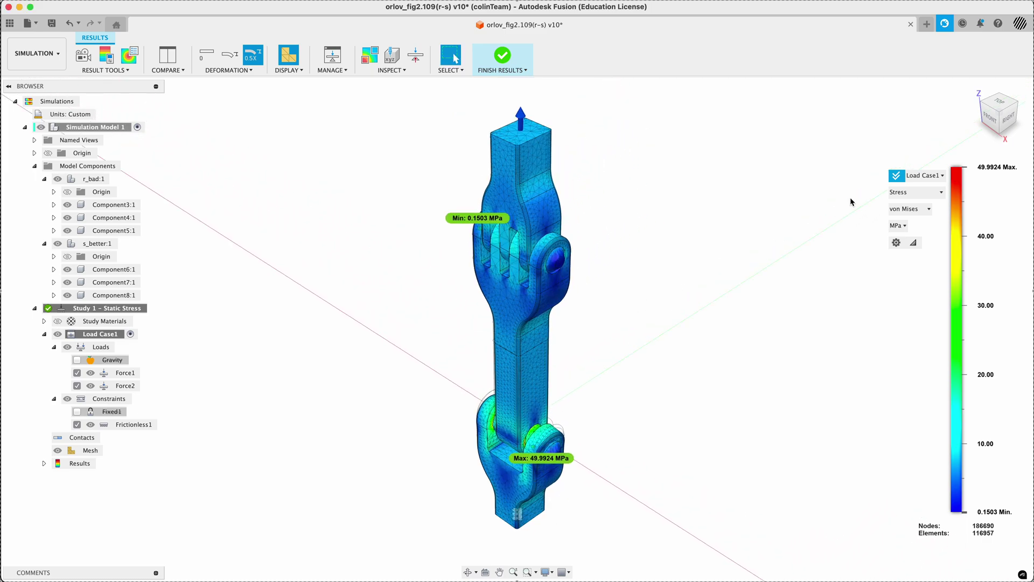